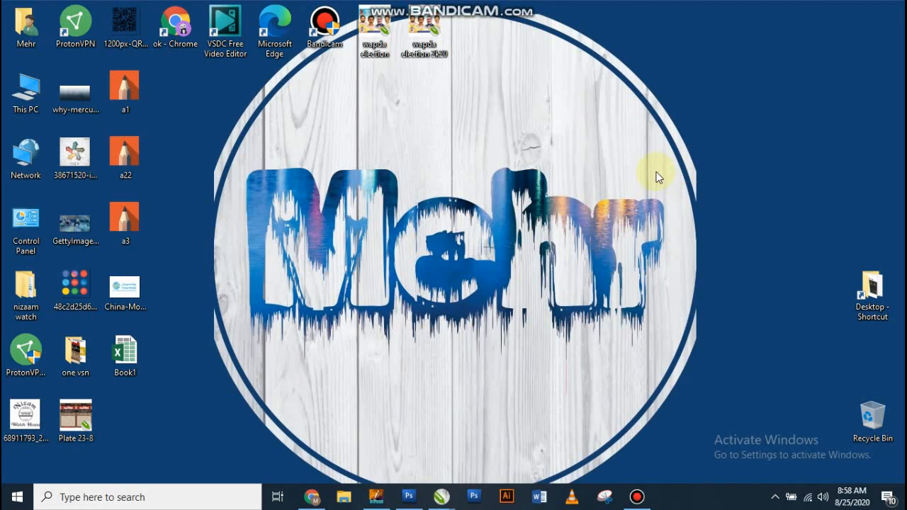
Step: Switch to CorelDRAW and add a line of artistic text with the person's name near the page's upper left
left_click(444, 495)
left_click(581, 425)
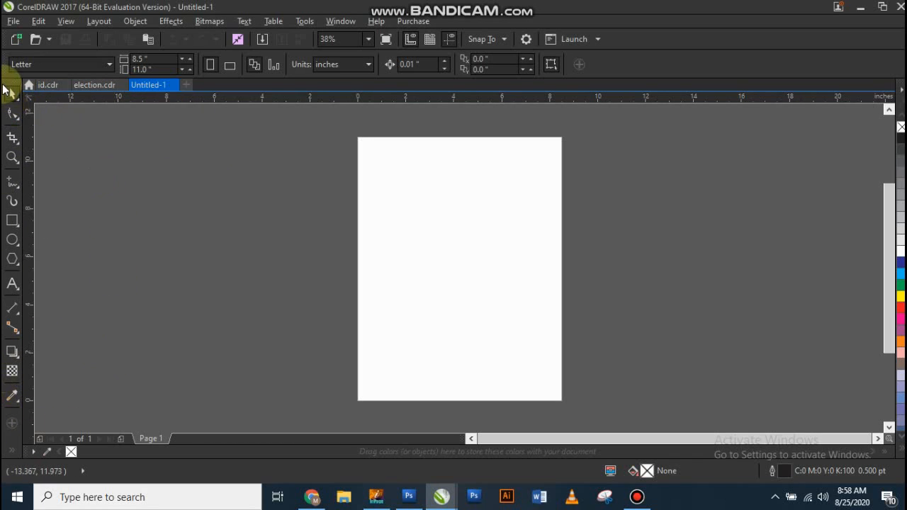
left_click(12, 287)
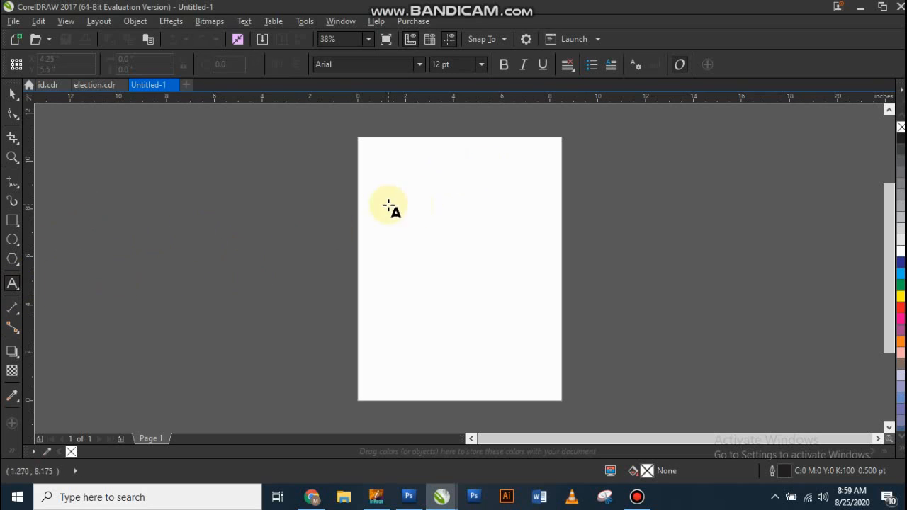
scroll(586, 174, "up", 1)
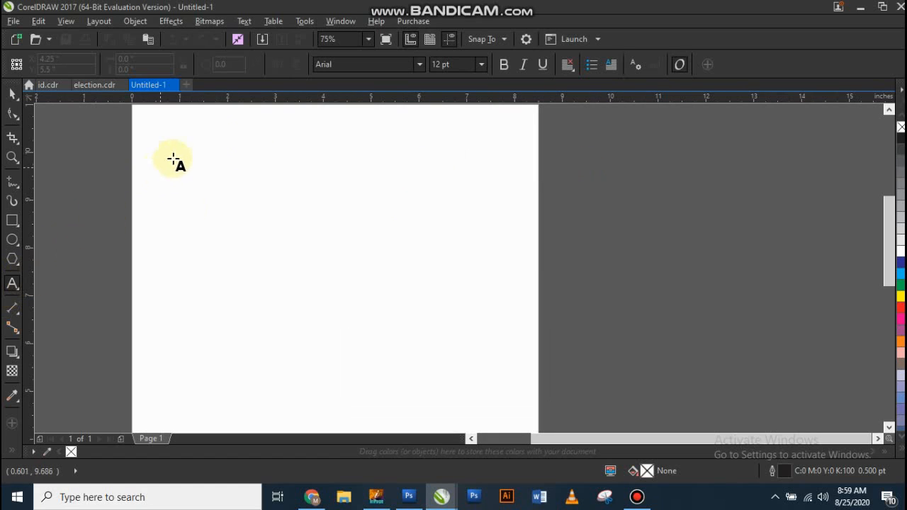
left_click(182, 210)
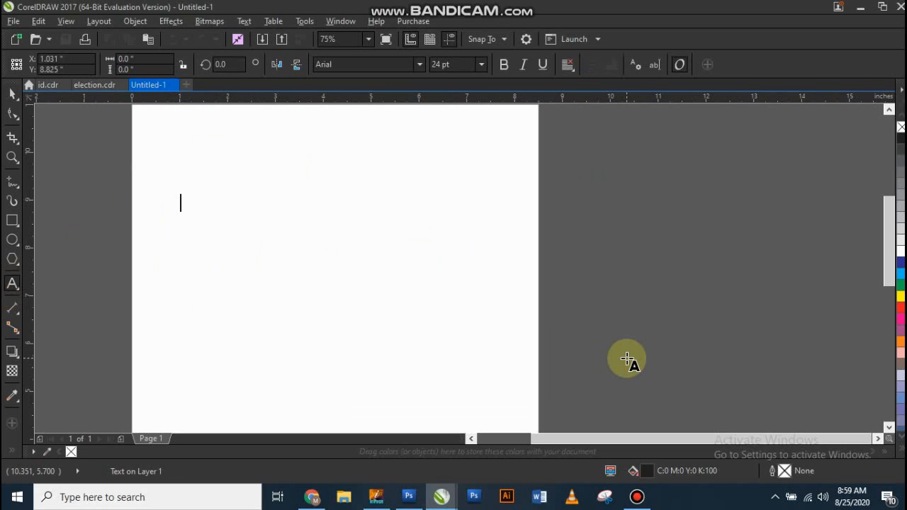
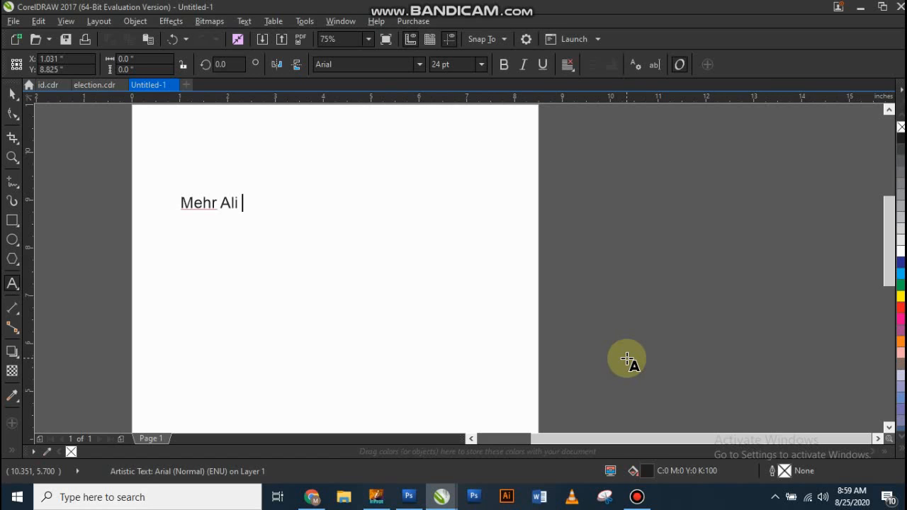
key("ctrl+space")
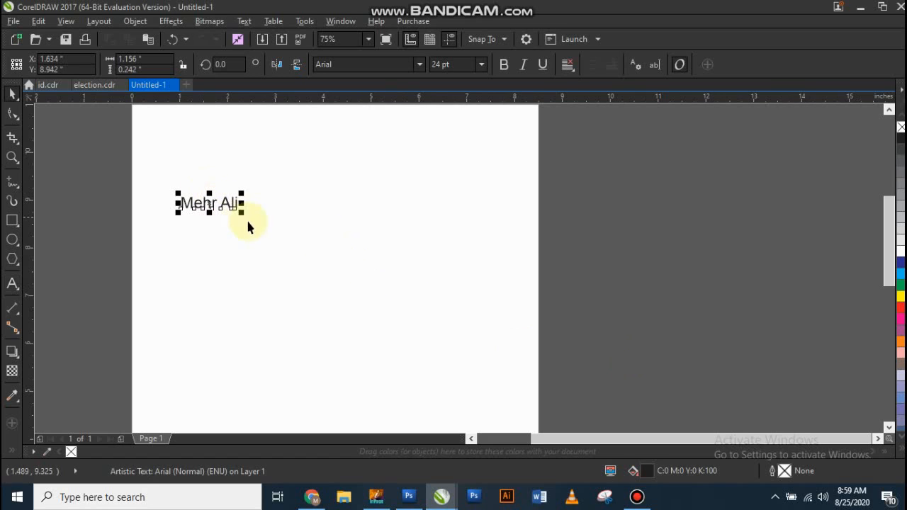
Step: Scale the name text up proportionally to about 45 pt, roughly 2.17 in wide
left_click_drag(244, 209, 289, 213)
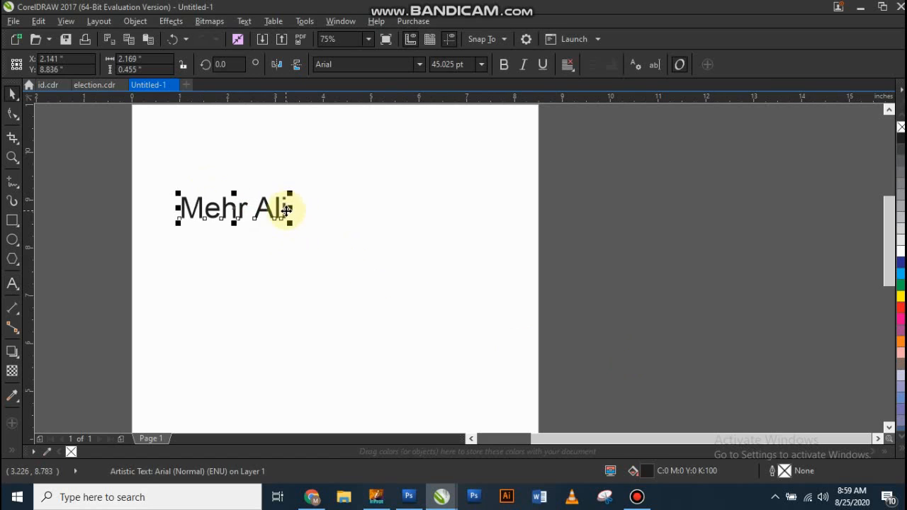
double_click(288, 213)
key("Escape")
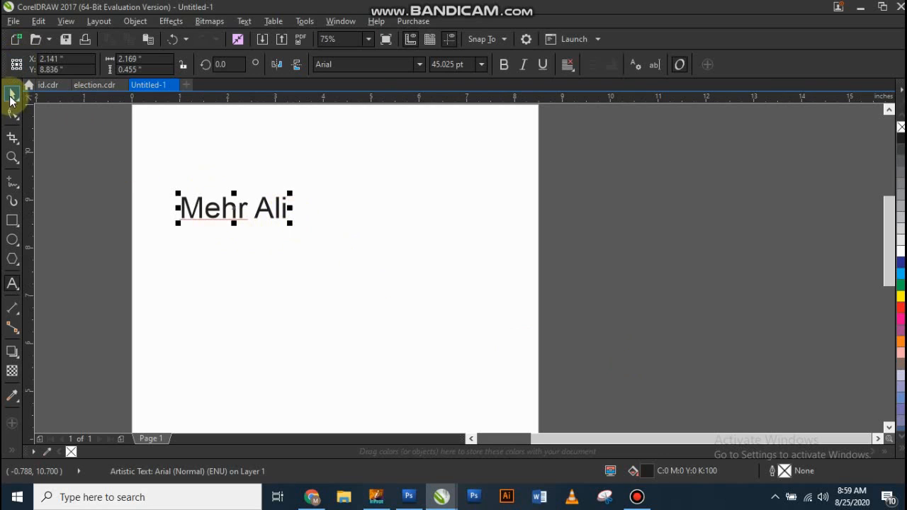
key("ctrl+space")
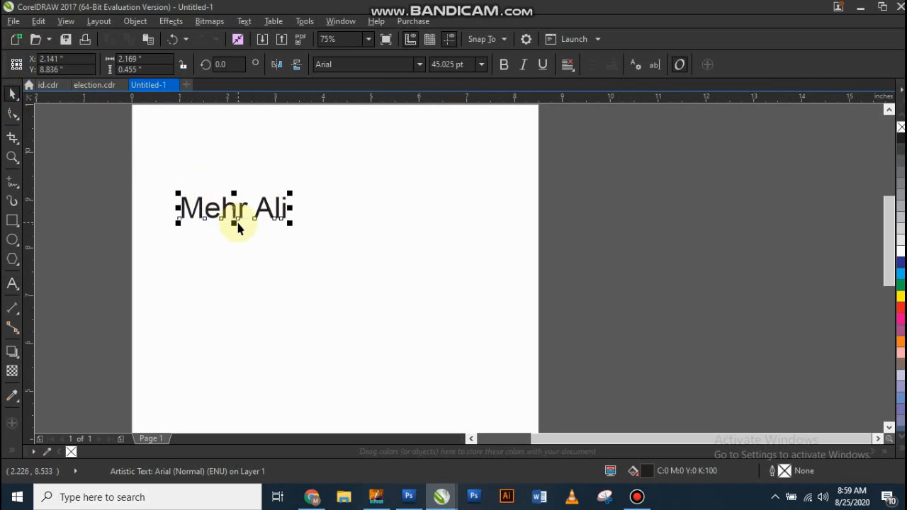
Step: Move the name text into the page's upper-left corner, centred at about X 1.56 in and Y 9.85 in
left_click_drag(233, 209, 205, 171)
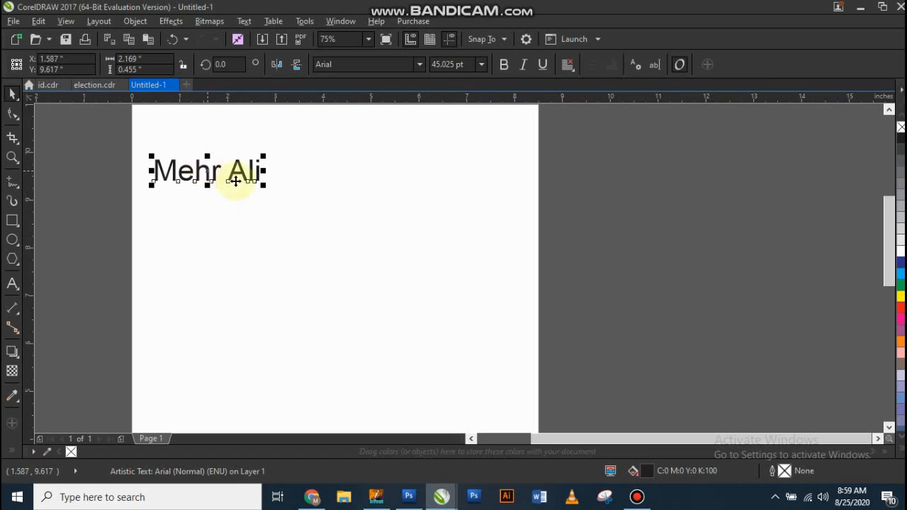
left_click(298, 197)
mouse_move(207, 172)
left_mouse_down()
mouse_move(255, 220)
mouse_move(202, 158)
left_mouse_up()
left_click(215, 191)
left_click(198, 159)
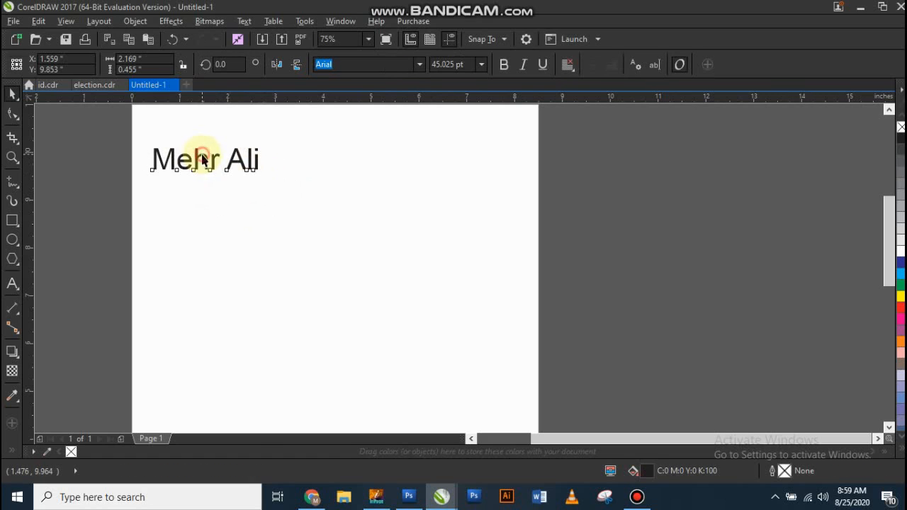
left_click(223, 215)
left_click(228, 204)
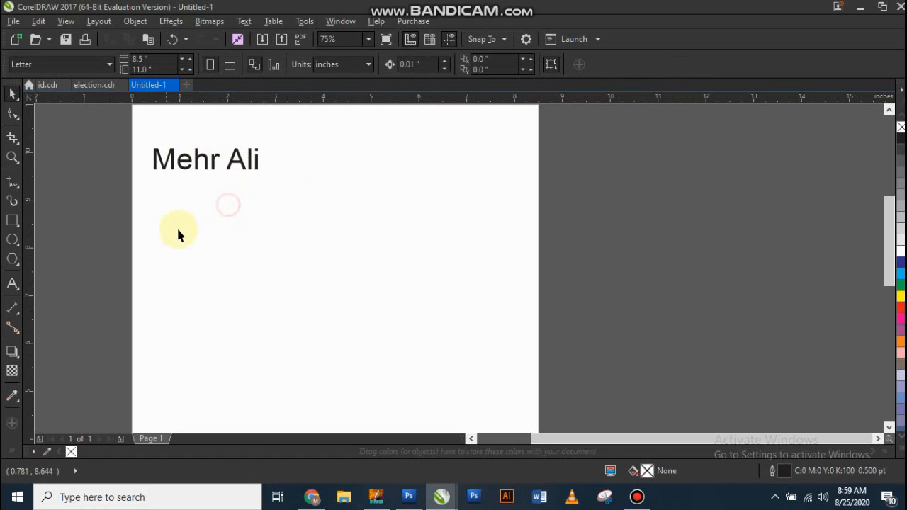
Step: Create a paragraph text frame about 7.4 by 2.4 in below the name and fill it with several lines of placeholder text
left_click(9, 284)
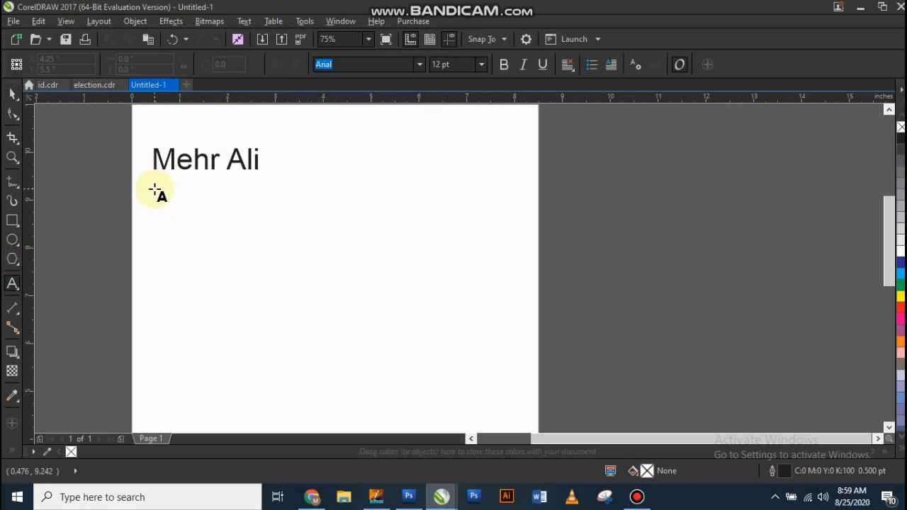
left_click_drag(156, 190, 509, 302)
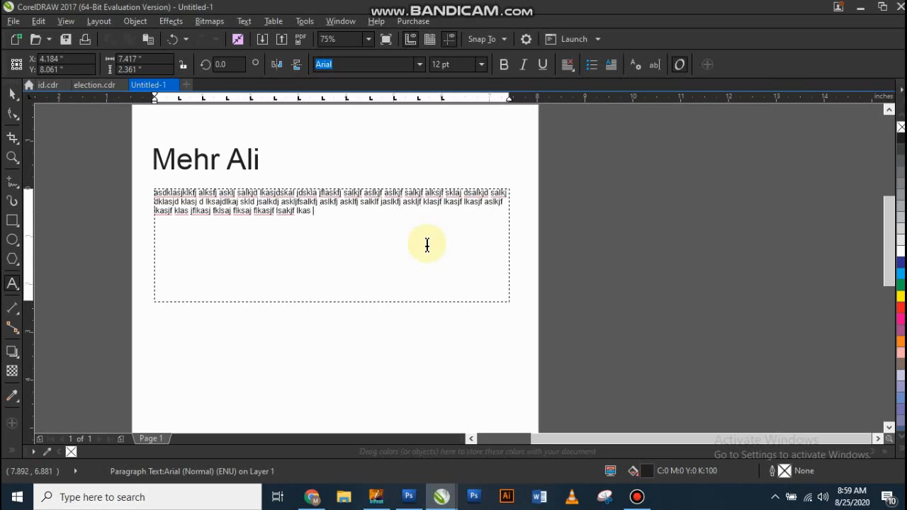
type("ADSLKJ HGADSKJ GASDJ AS")
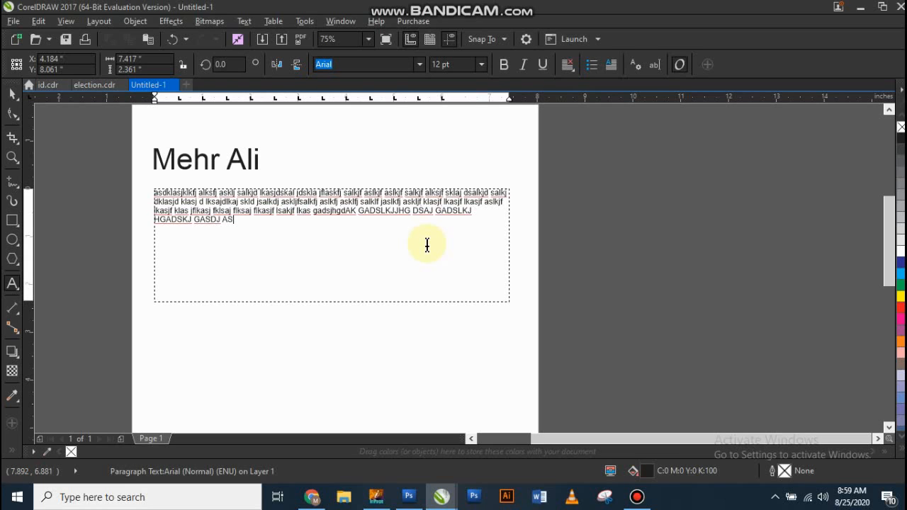
Step: Try a 60 pt font size on all the paragraph text, and set it to 20 pt
key("ctrl+a")
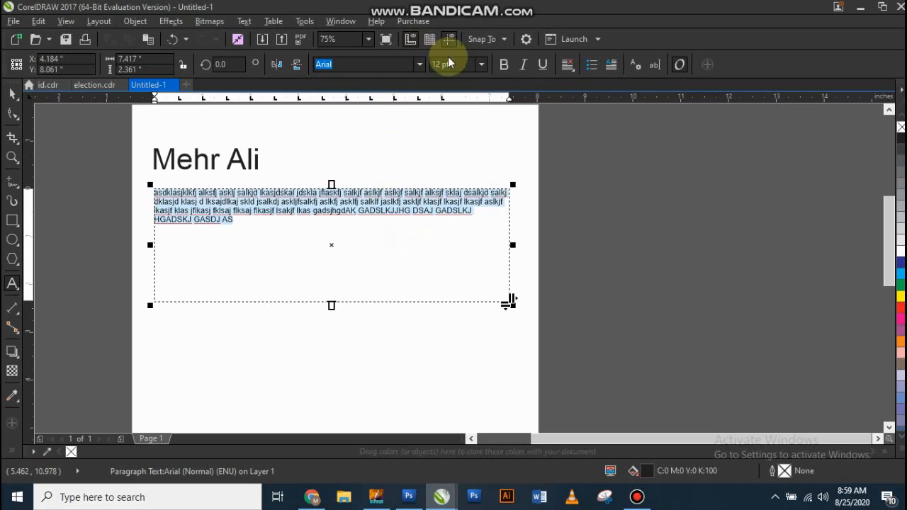
type("60")
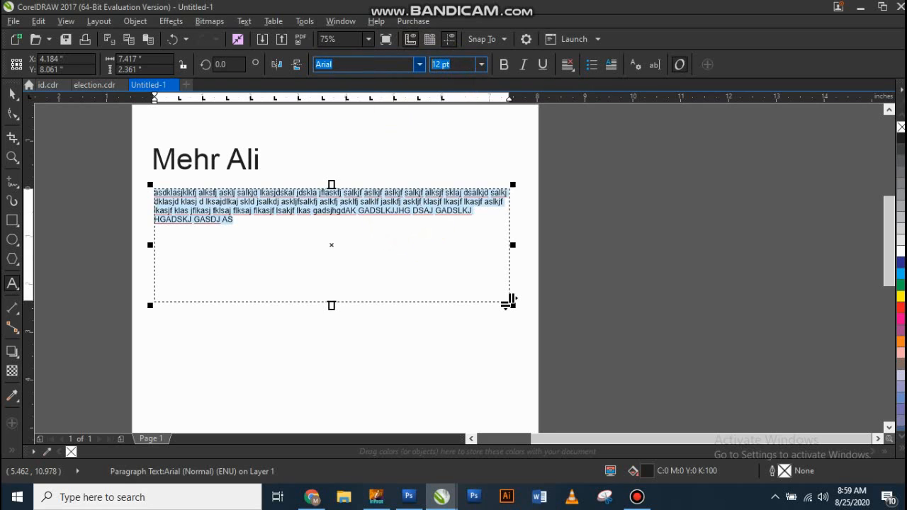
key("Return")
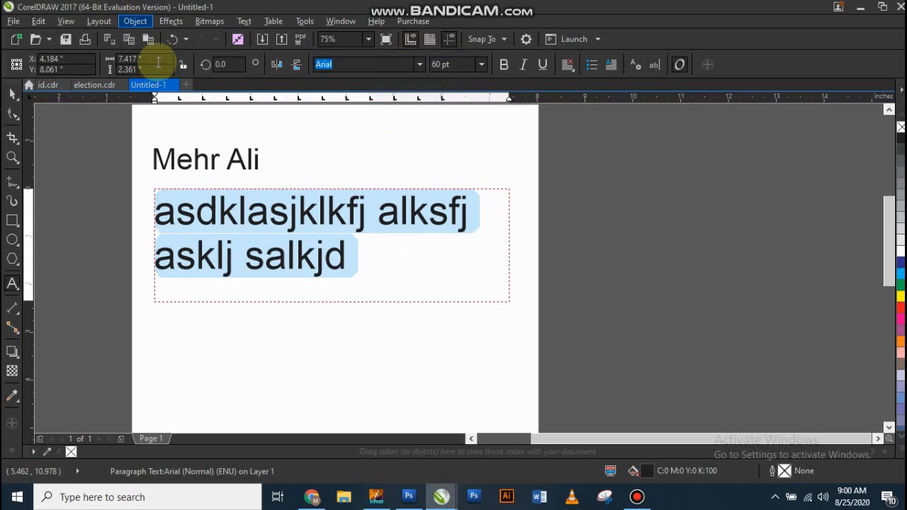
left_click(457, 64)
type("20")
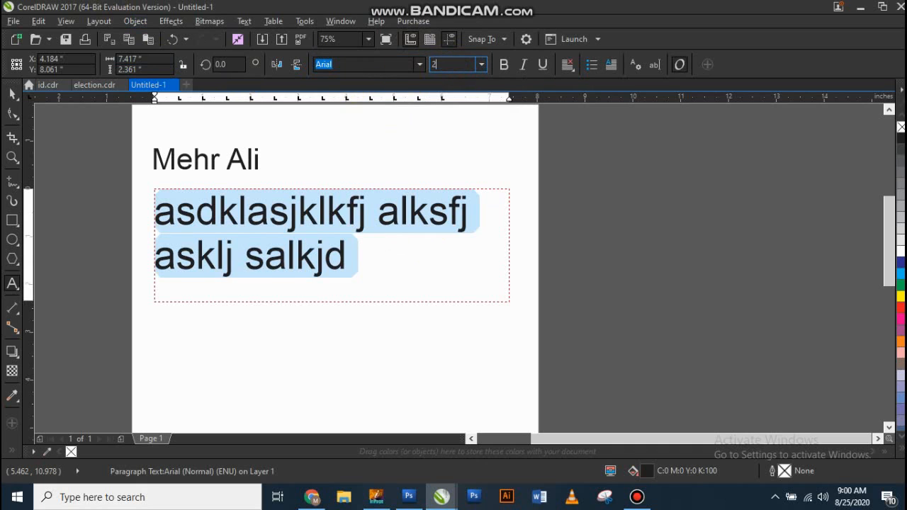
key("Return")
left_click(15, 98)
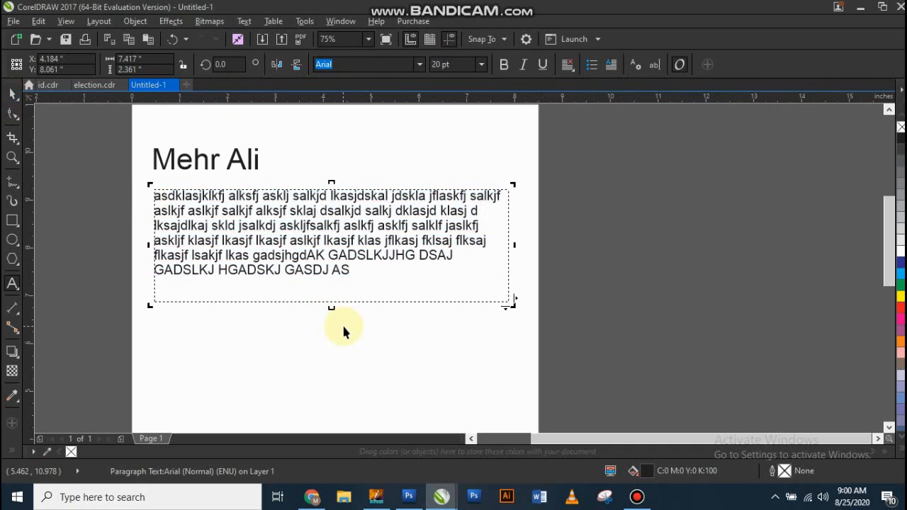
Step: Extend the paragraph frame's lower edge to a height of about 2.58 in and move the frame slightly closer to the name
left_click_drag(332, 305, 336, 318)
left_click(360, 351)
left_click(354, 249)
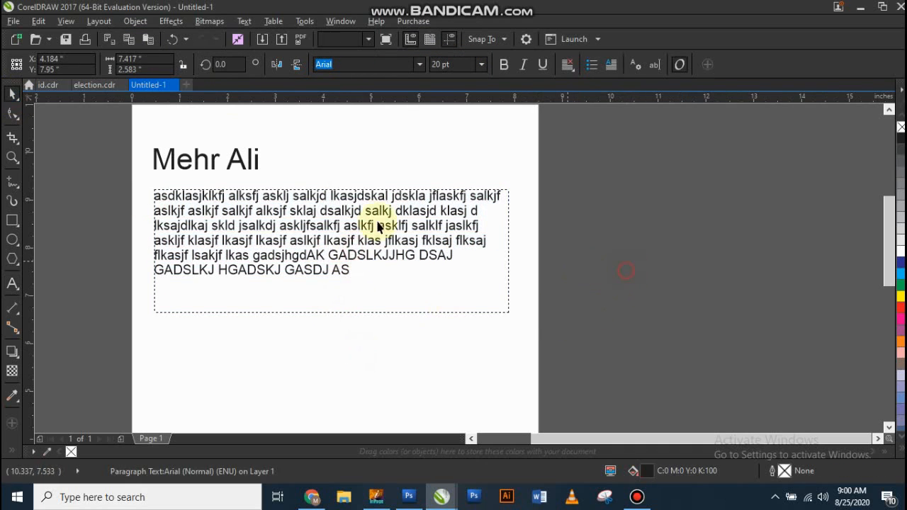
left_click_drag(344, 210, 344, 202)
left_click(361, 122)
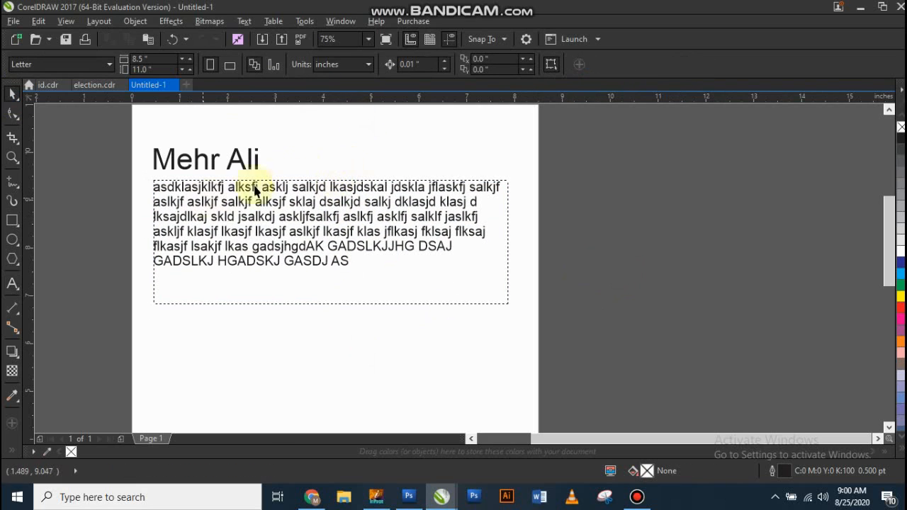
Step: Draw a circle about 3.2 in in diameter below the left part of the paragraph frame
left_click(12, 227)
mouse_move(14, 243)
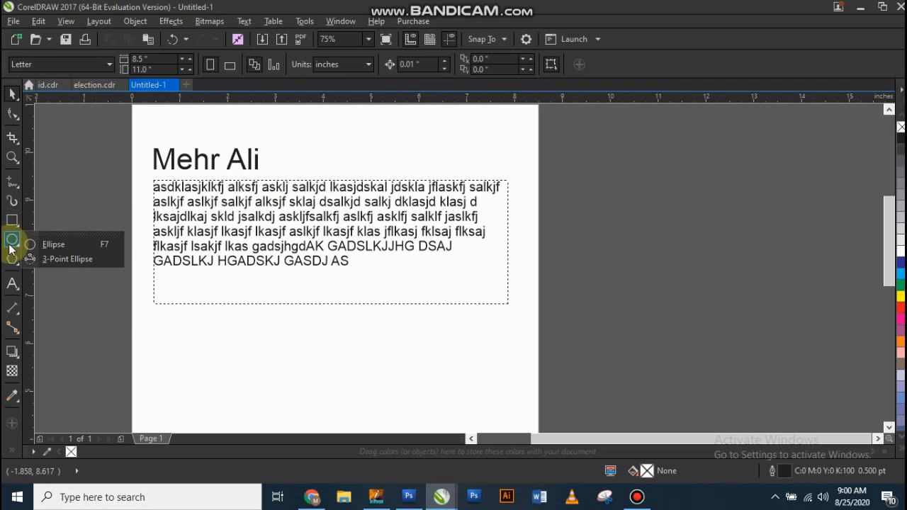
left_click(55, 243)
scroll(186, 206, "down", 1)
scroll(184, 283, "up", 1)
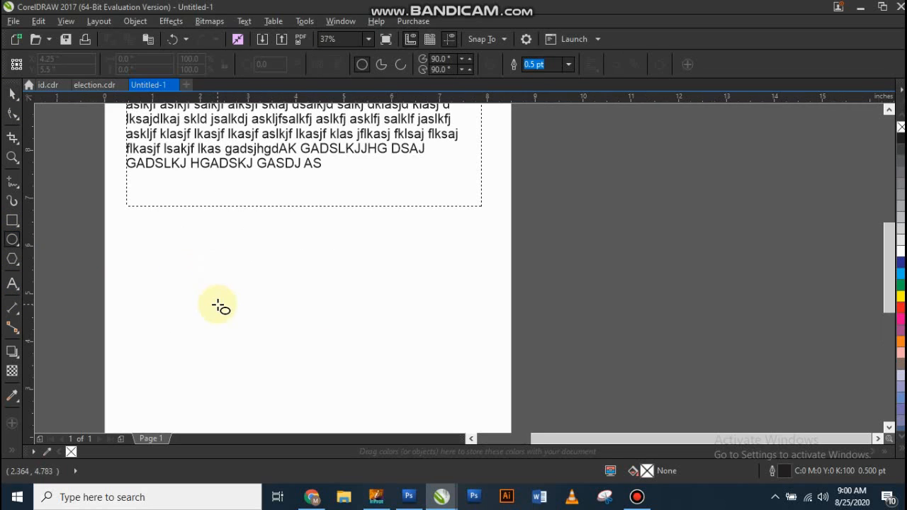
left_click_drag(131, 226, 292, 385)
key("space")
left_click(345, 262)
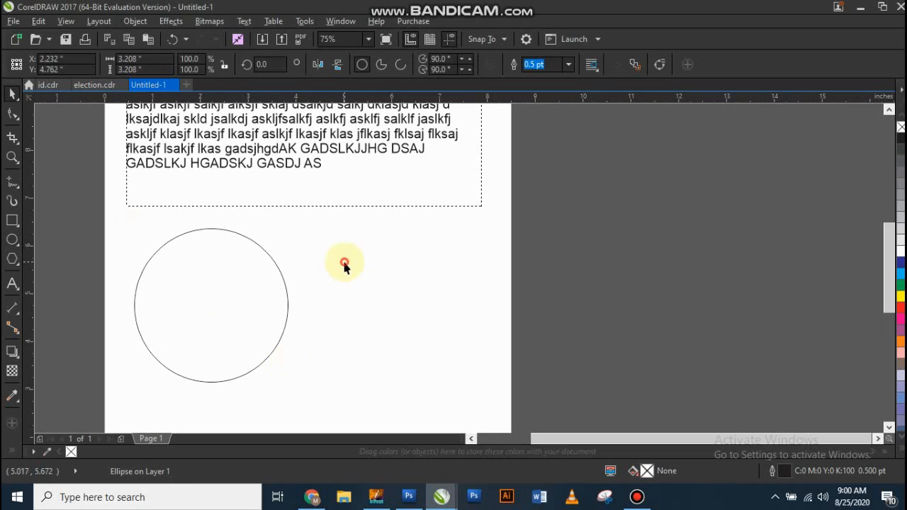
Step: Place paragraph text inside the circle and enter several lines of placeholder text
left_click(12, 282)
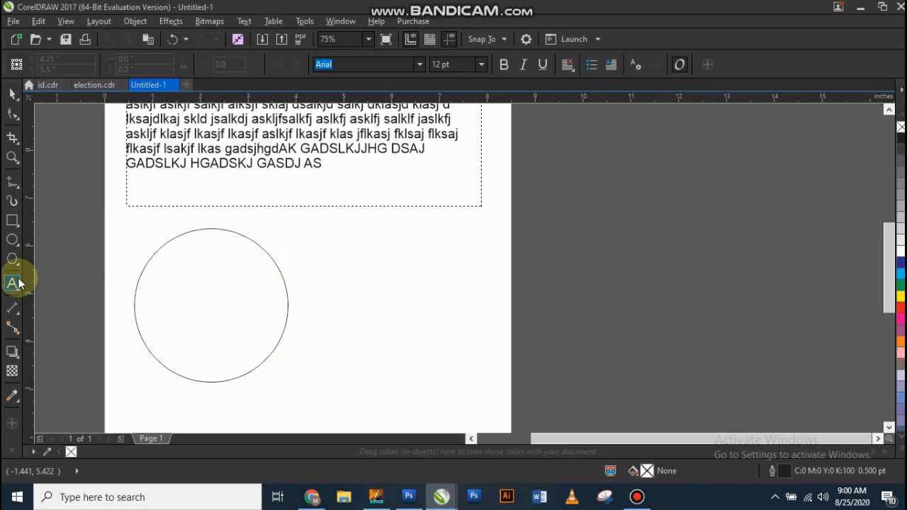
left_click(175, 243)
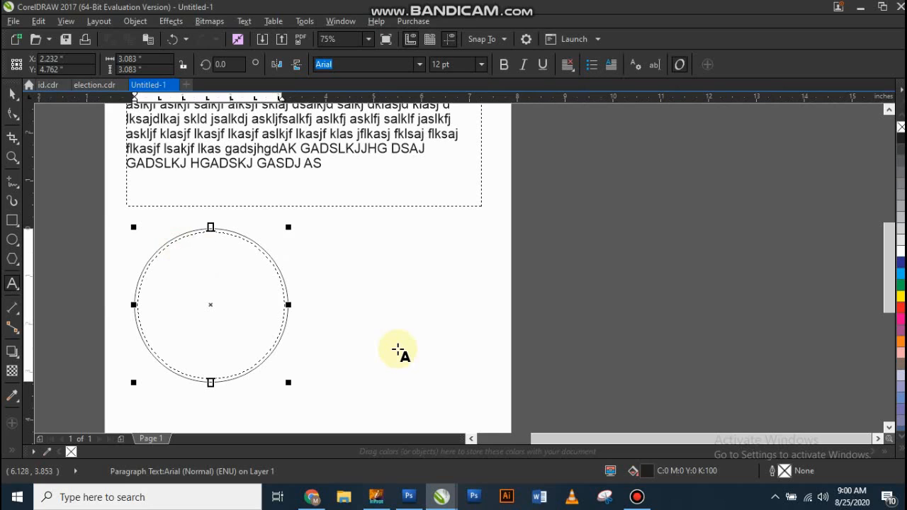
type("kdjgdlk asj")
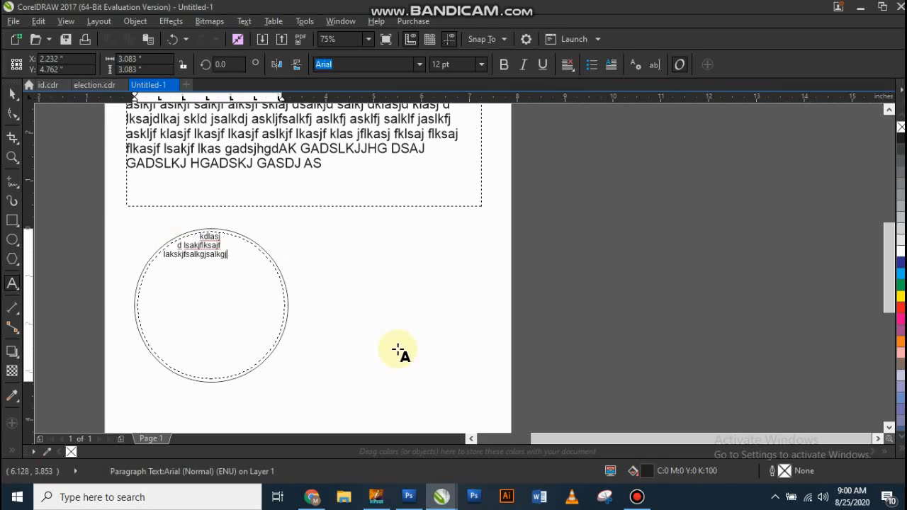
type("glkasjflsak lksaj klasj fklsaj")
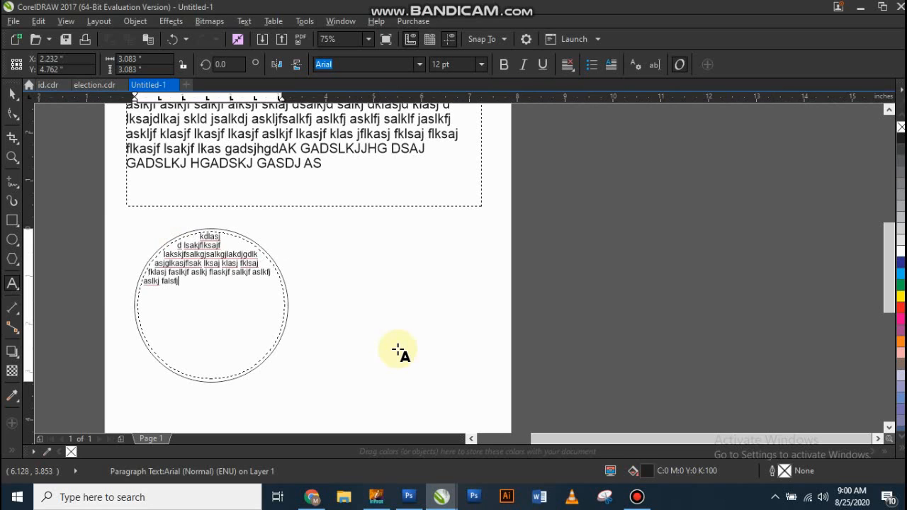
Step: Enlarge all the text inside the circle to 19 pt and move the circle slightly up and to the left
key("ctrl+a")
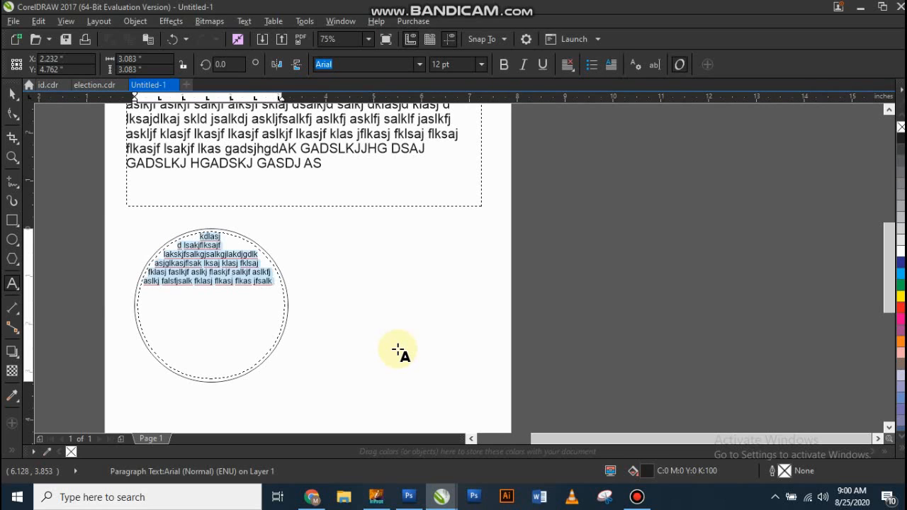
key("ctrl+KP_8")
key("ctrl+KP_8")
key("ctrl+KP_8")
key("ctrl+KP_8")
key("ctrl+KP_8")
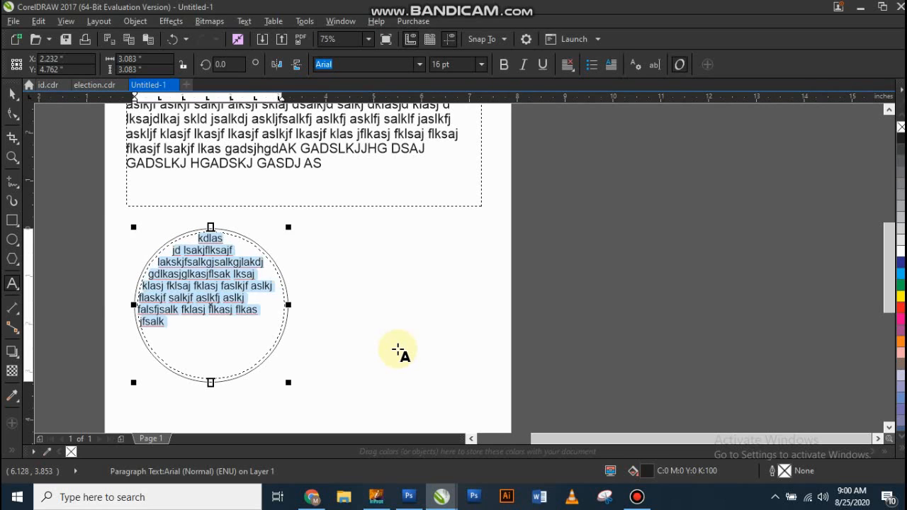
key("ctrl+KP_8")
key("ctrl+space")
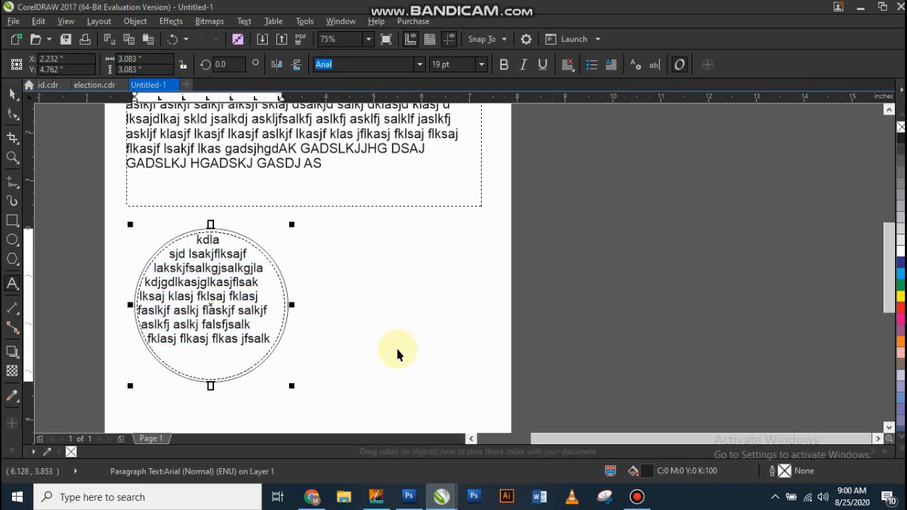
left_click_drag(216, 298, 197, 292)
left_click(354, 278)
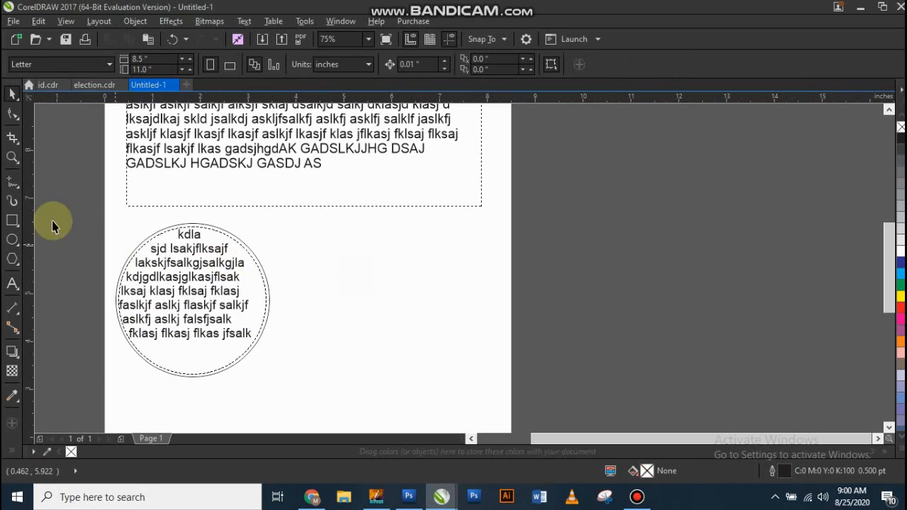
Step: Draw a closed, curved B-spline shape about 2.87 by 2.8 in beside the text circle, below the paragraph frame
left_click(9, 192)
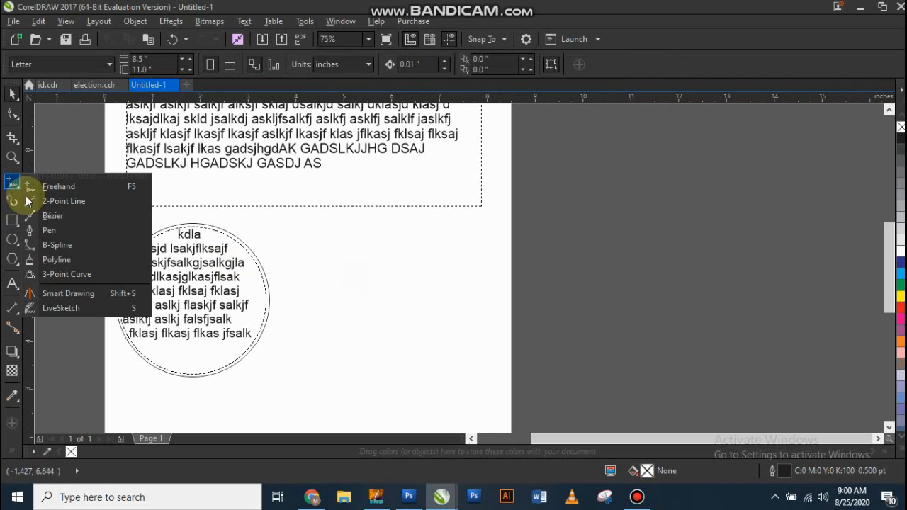
left_click(77, 250)
left_click(345, 267)
left_click(366, 224)
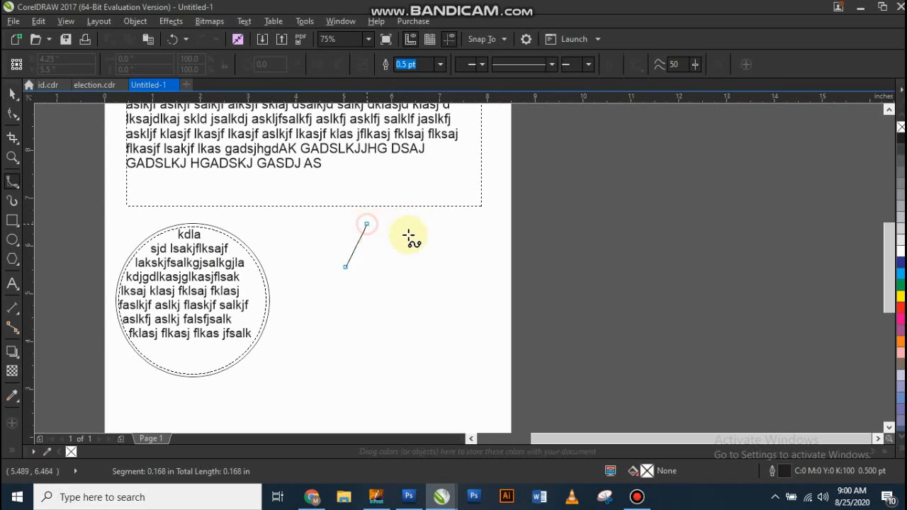
left_click(487, 338)
left_click(384, 367)
left_click(424, 289)
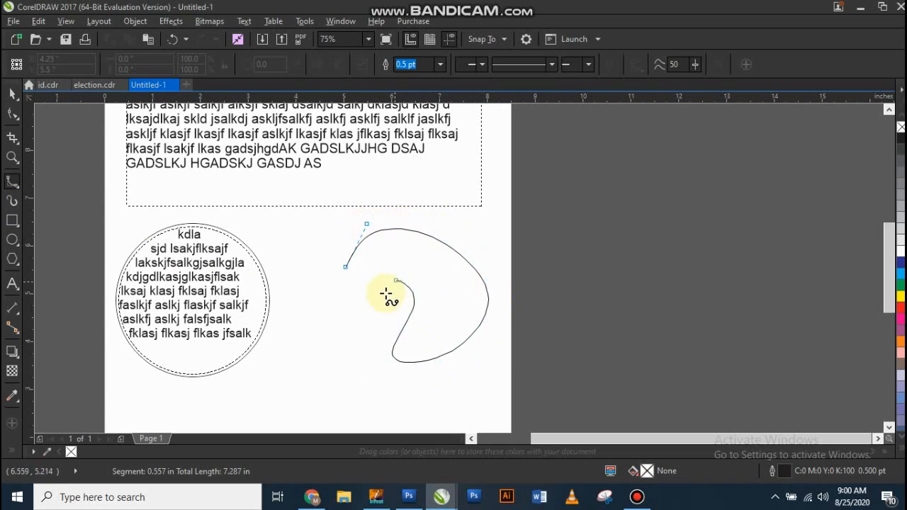
left_click(373, 295)
left_click(388, 271)
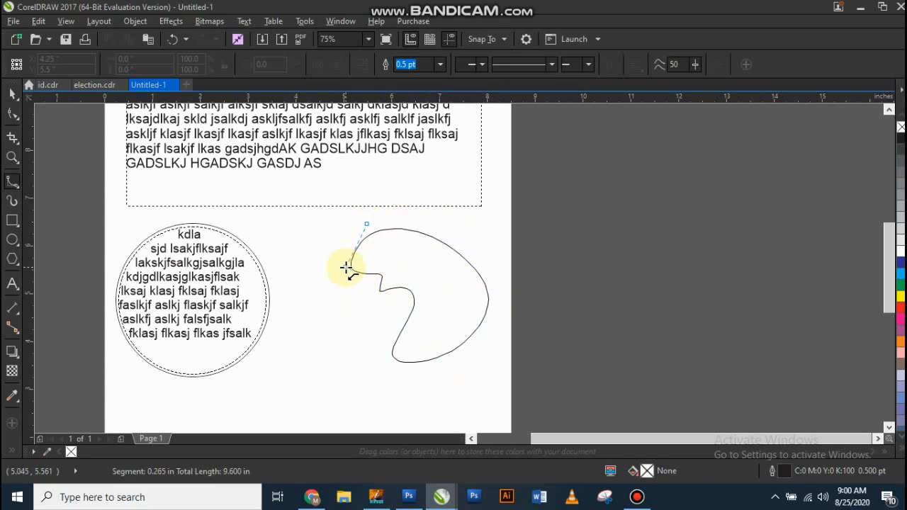
left_click(347, 266)
Step: Place paragraph text inside the B-spline shape and enter several lines of placeholder text starting with "ASDA"
left_click(12, 283)
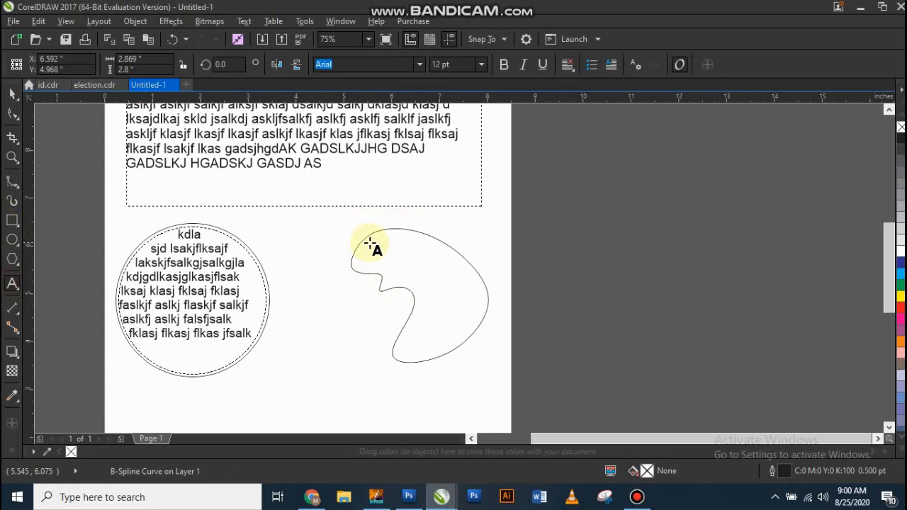
left_click(375, 233)
type("ASDA S")
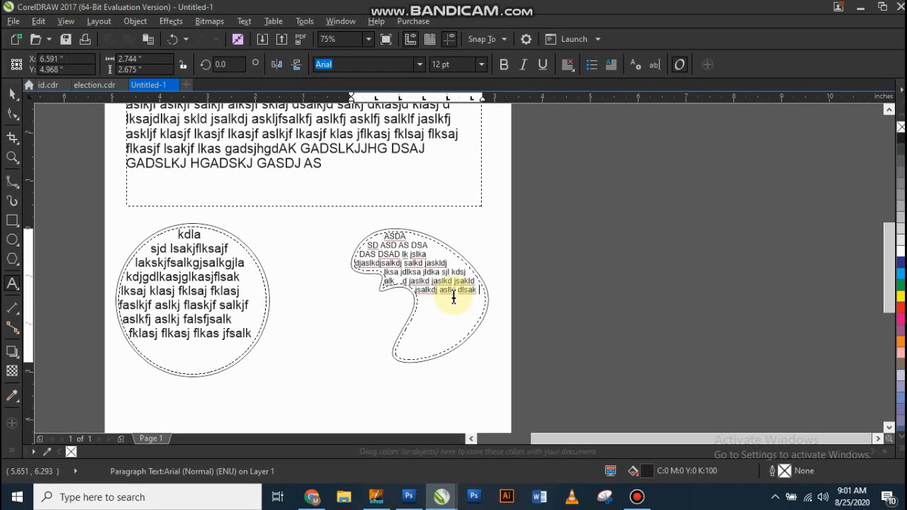
Step: Enlarge all the text inside the B-spline shape by two size steps and deselect it
key("ctrl+a")
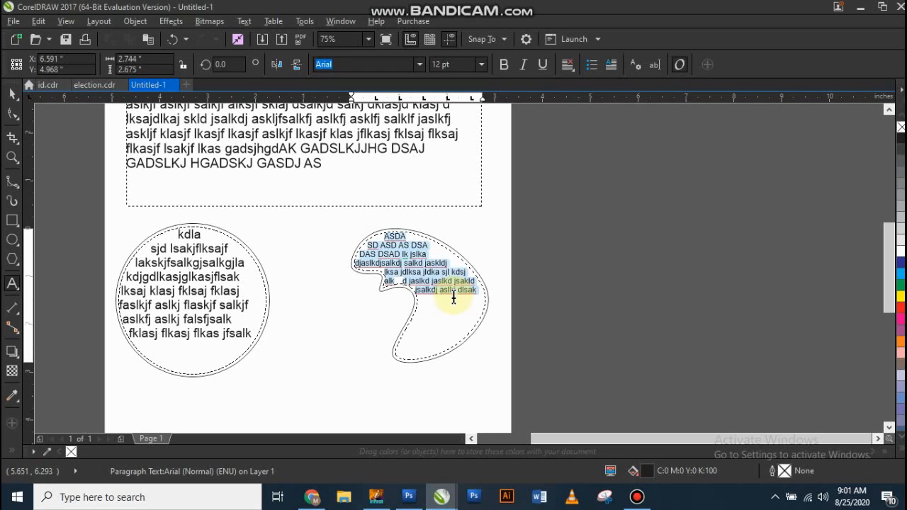
key("ctrl+KP_8")
key("ctrl+KP_8")
key("ctrl+space")
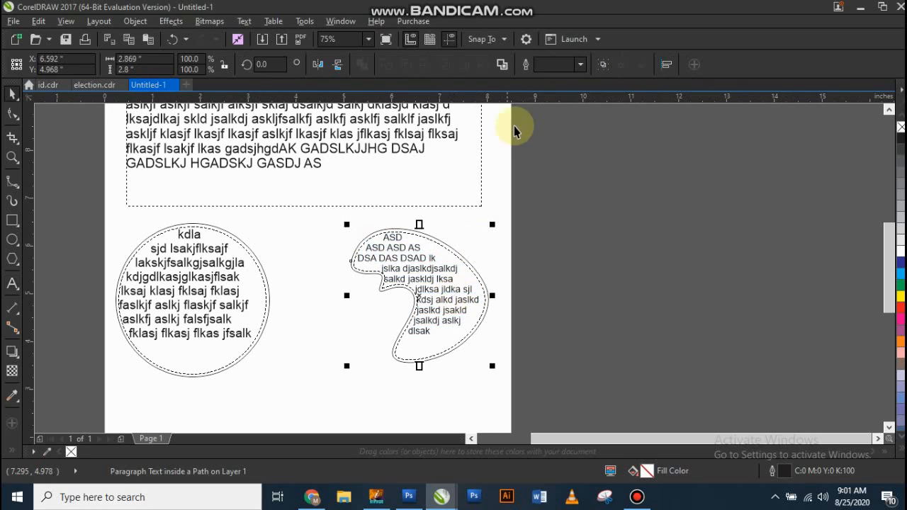
left_click(625, 214)
scroll(393, 206, "down", 2)
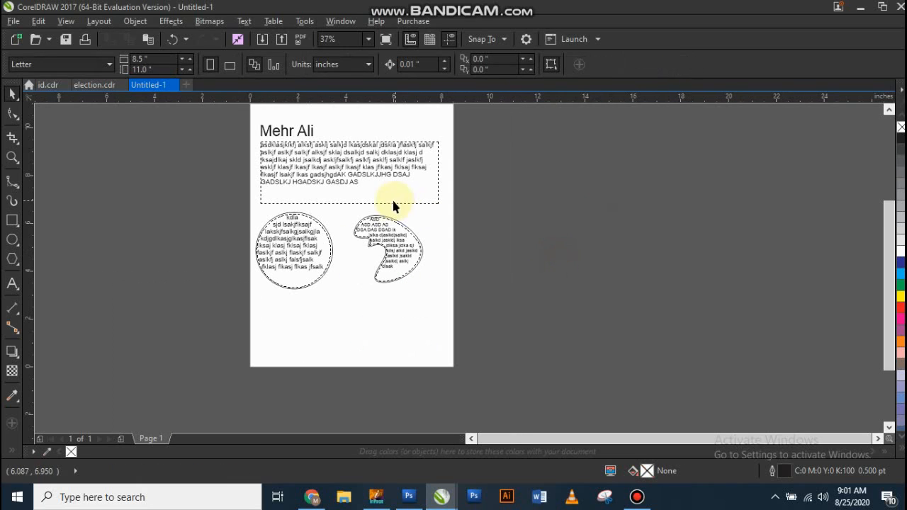
scroll(375, 298, "up", 2)
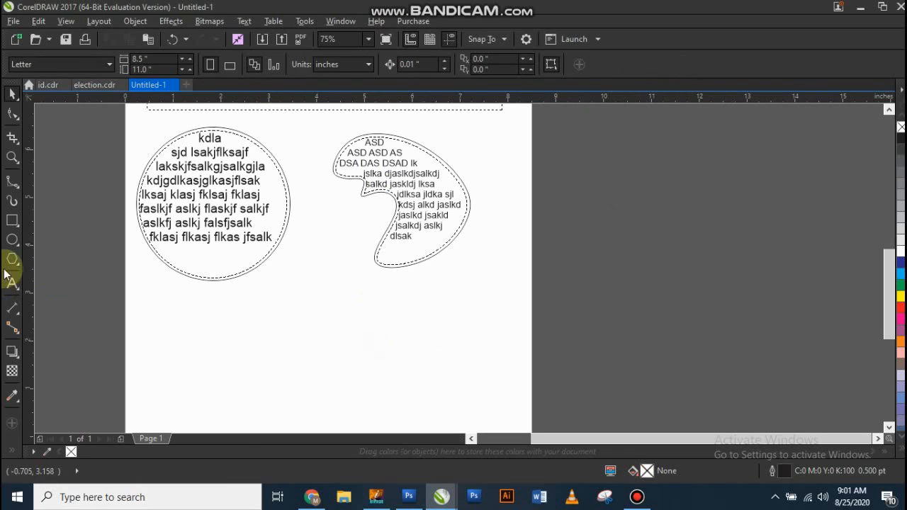
left_click(11, 241)
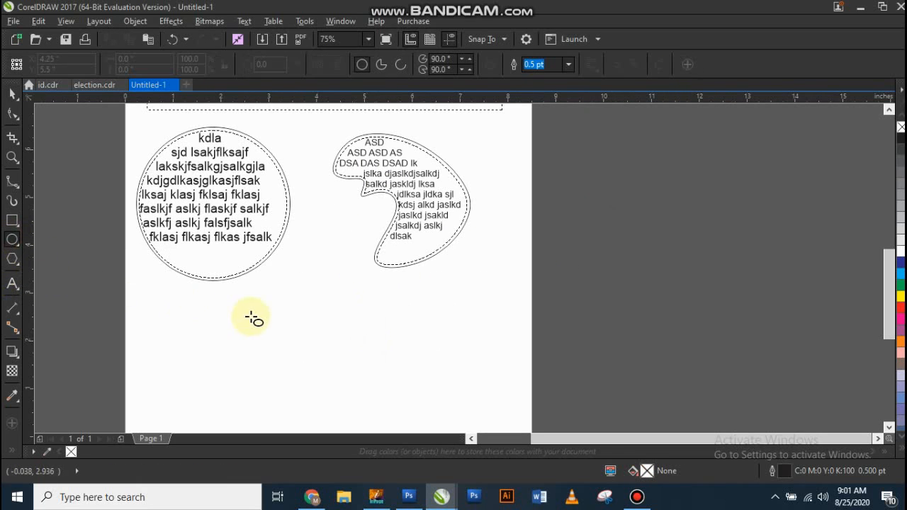
left_click_drag(282, 317, 380, 373)
key("Delete")
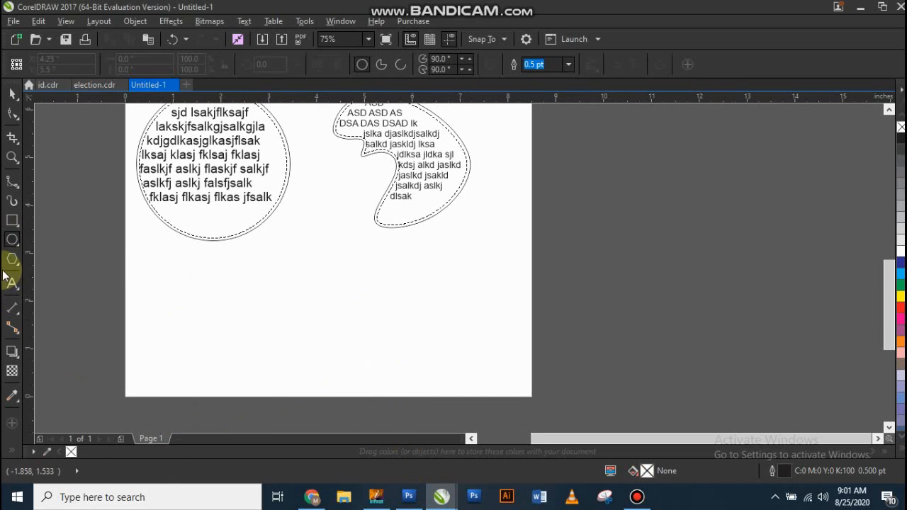
Step: Draw a wavy flag-style banner shape about 4.33 in wide and 1.85 in high below the two text-filled shapes
left_click_drag(10, 263, 68, 264)
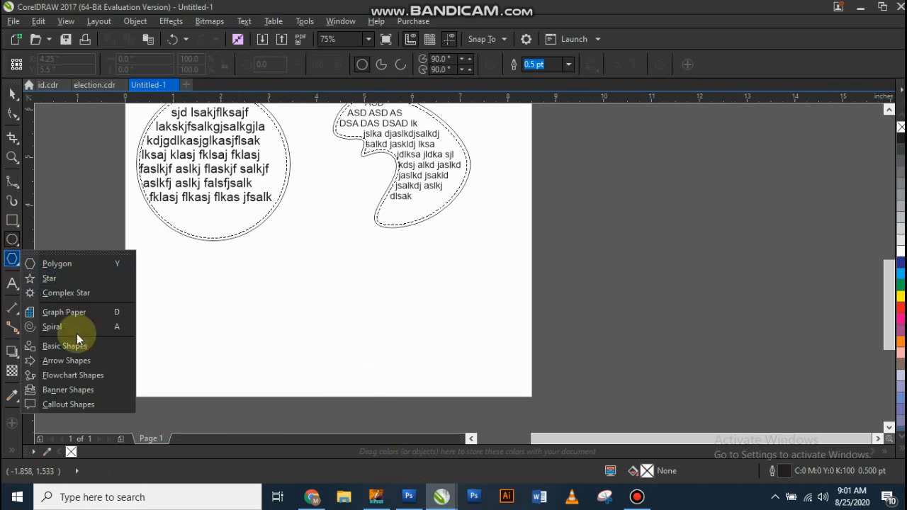
left_click(82, 389)
left_click(363, 64)
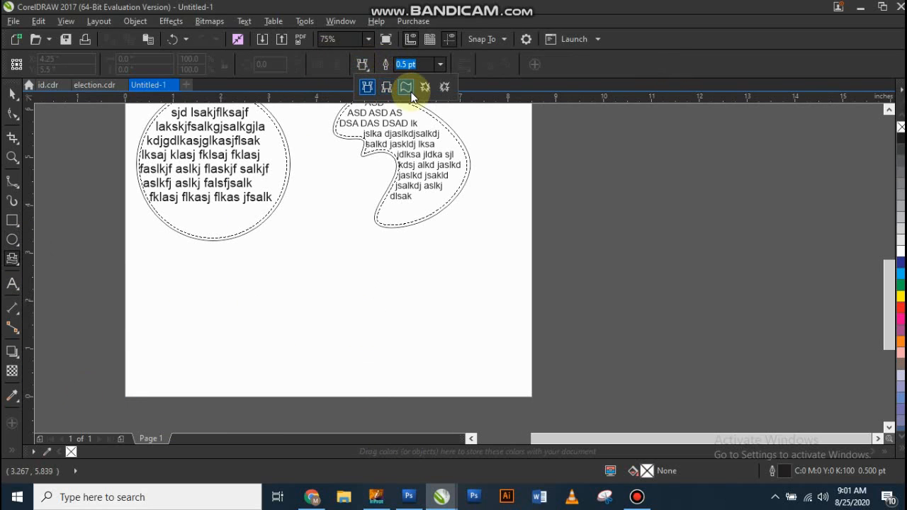
left_click(407, 88)
mouse_move(213, 286)
left_mouse_down()
mouse_move(439, 348)
mouse_move(420, 376)
left_mouse_up()
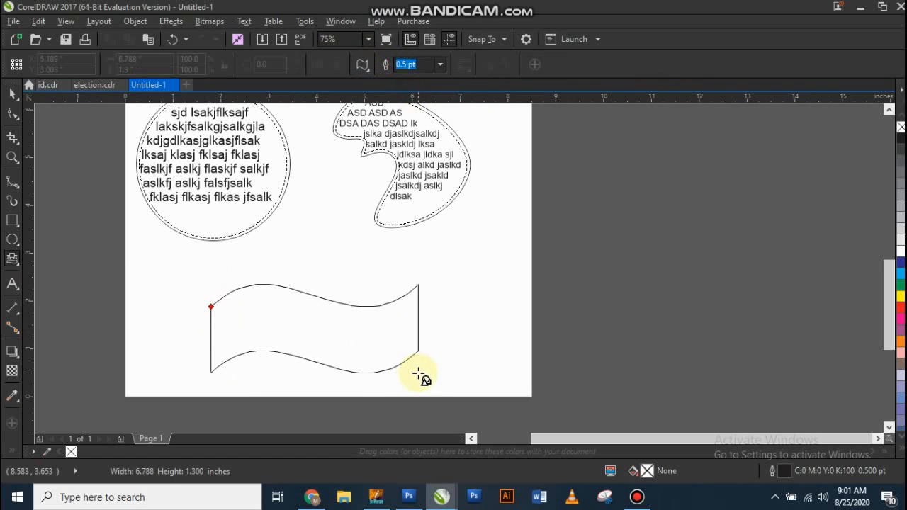
key("space")
scroll(262, 348, "up", 1)
left_click(324, 146)
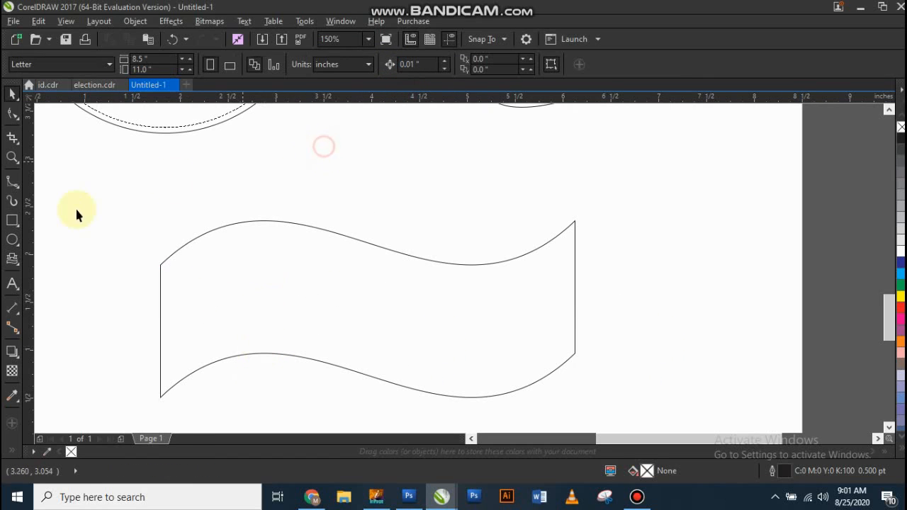
Step: Try to place the text "sdasd" on the unselected banner's upper edge and delete it
left_click(9, 286)
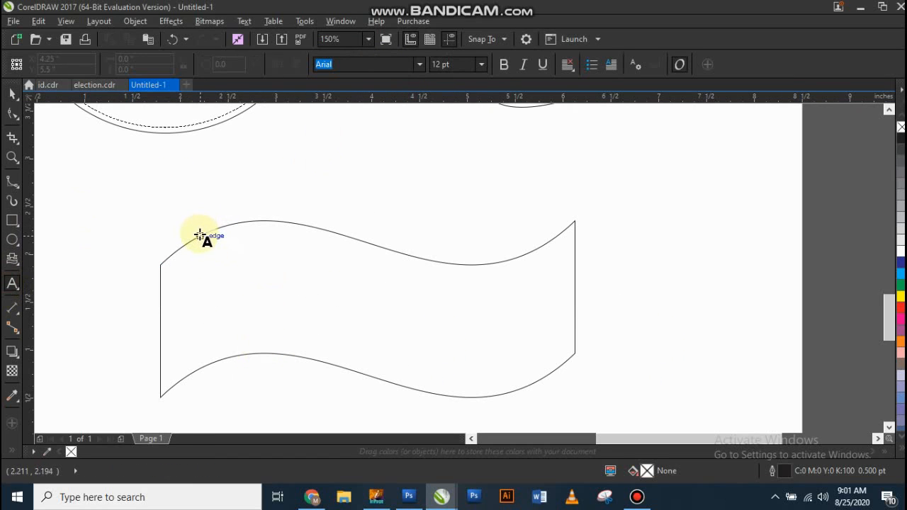
left_click(200, 235)
type("sdasd")
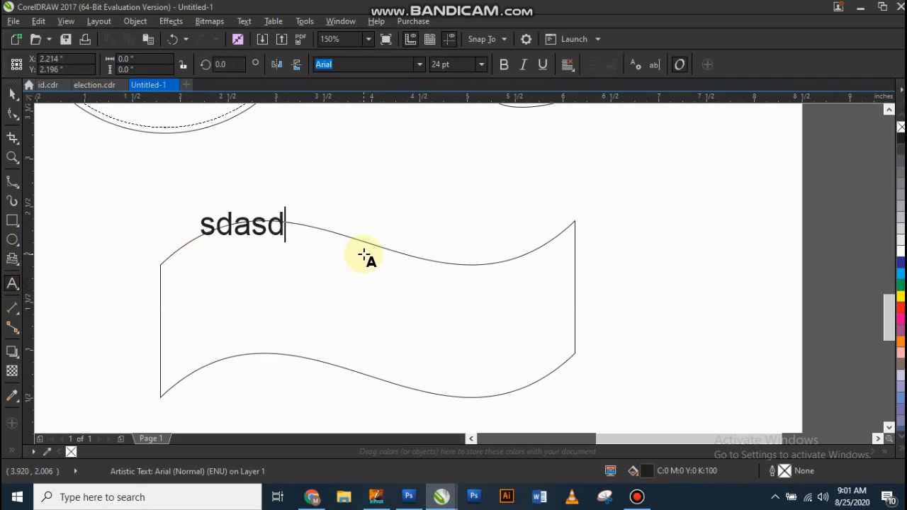
key("ctrl+space")
key("Delete")
left_click(126, 213)
Step: With the banner selected, enter sample text along its upper edge as text on a path and remove it
left_click(233, 286)
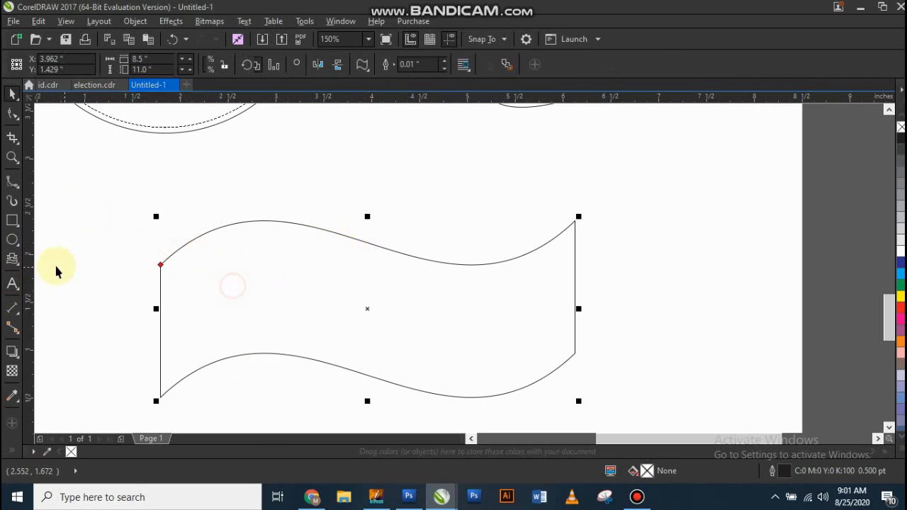
left_click(12, 284)
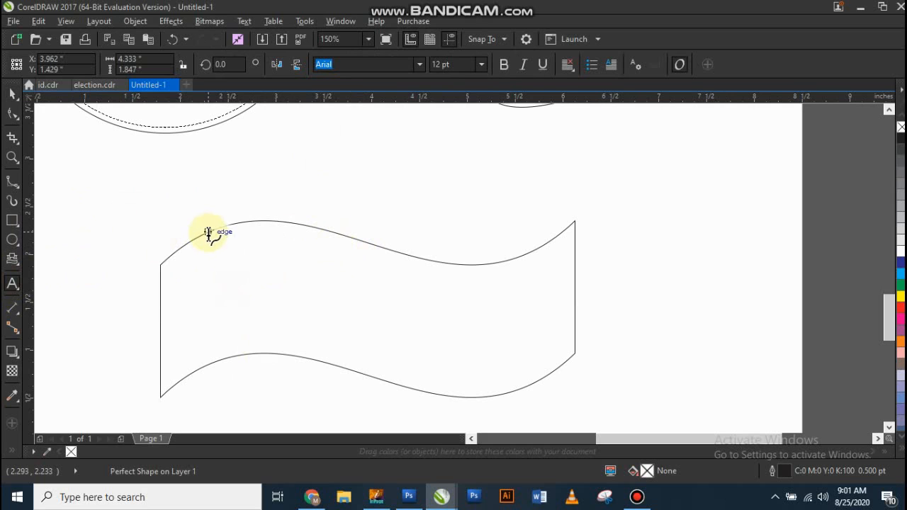
left_click(208, 233)
type("dsadasd")
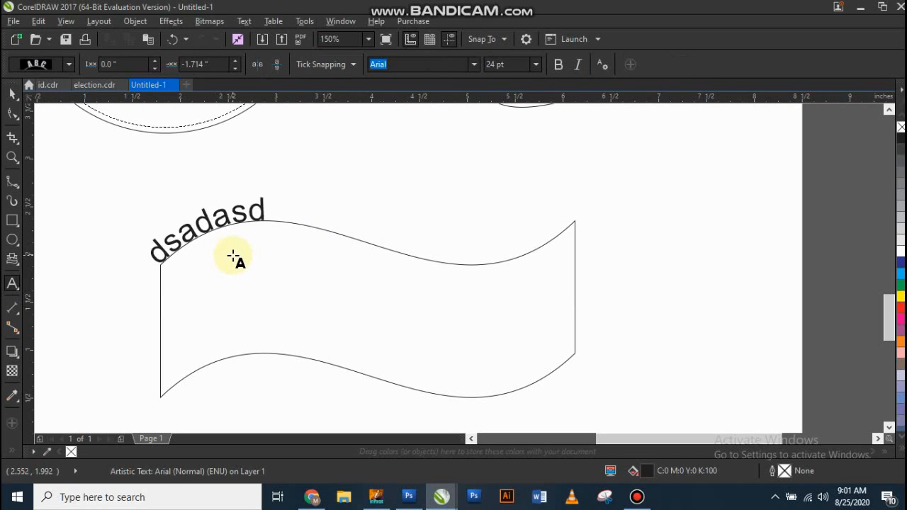
type("asdasdsadas")
key("Escape")
key("Delete")
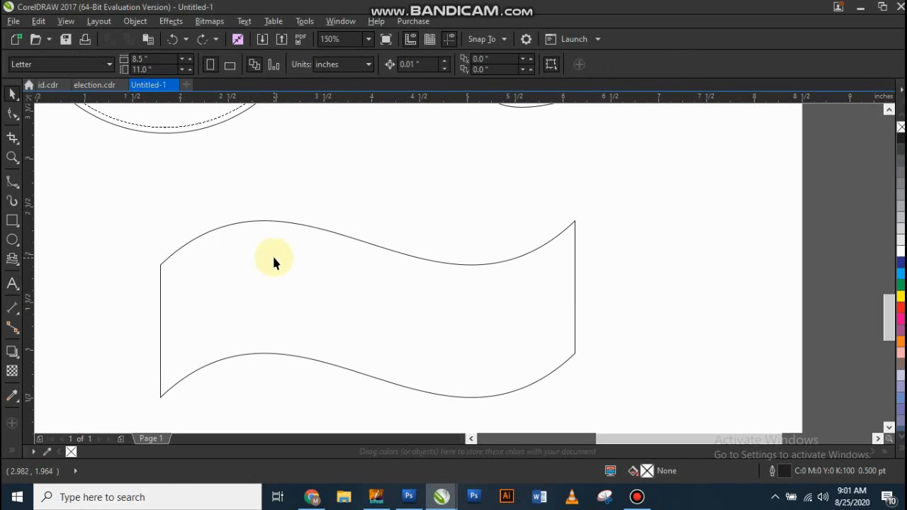
Step: Move the name text from above the paragraph frame down to the space just above the banner
scroll(274, 250, "down", 2)
scroll(287, 340, "down", 2)
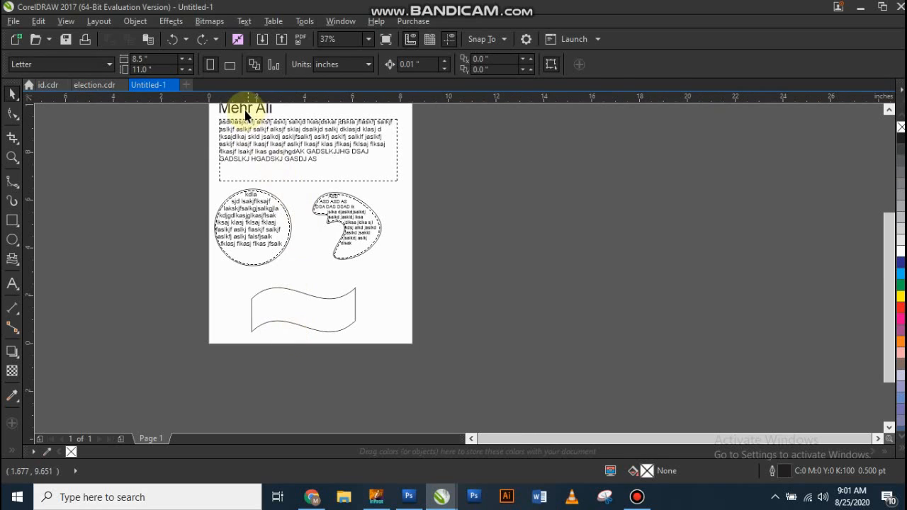
left_click_drag(241, 107, 308, 272)
left_click(541, 246)
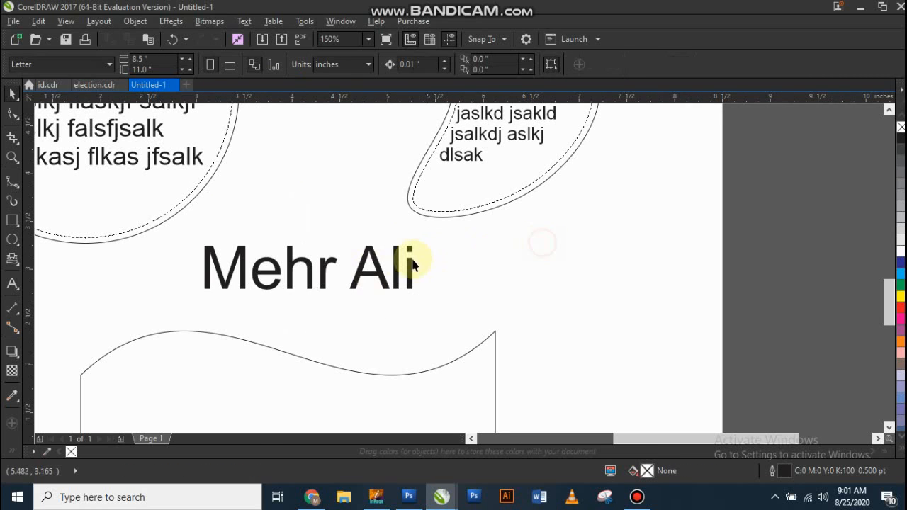
Step: Try to fit the name text to the banner's outline, and shift both objects slightly down the page
left_click(397, 266)
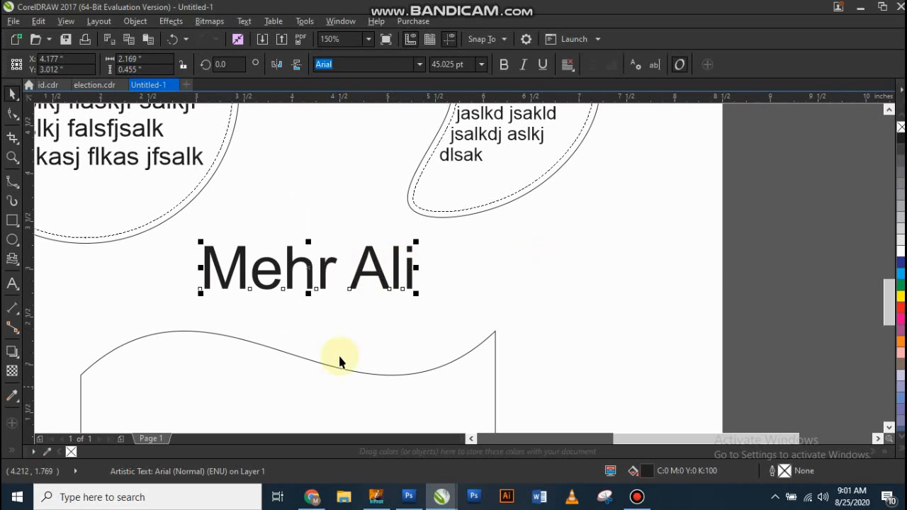
scroll(338, 353, "down", 2)
scroll(376, 310, "up", 2)
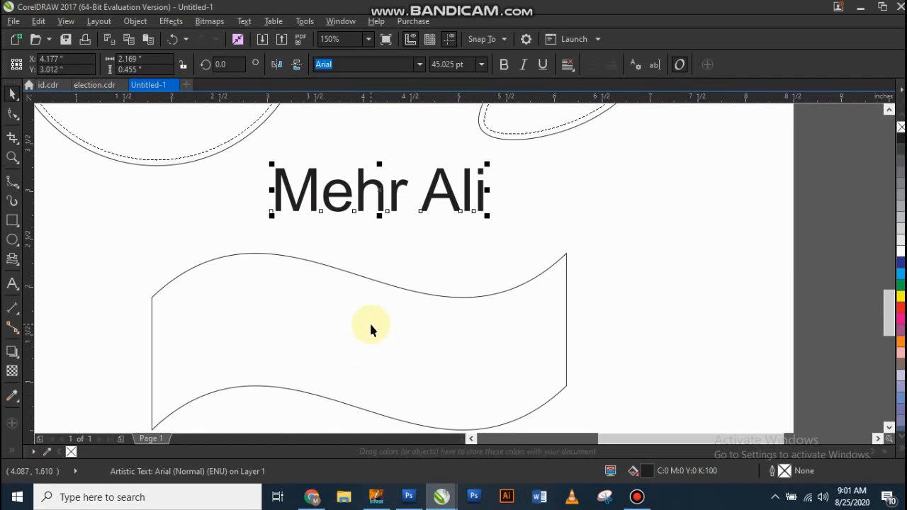
left_click(371, 324)
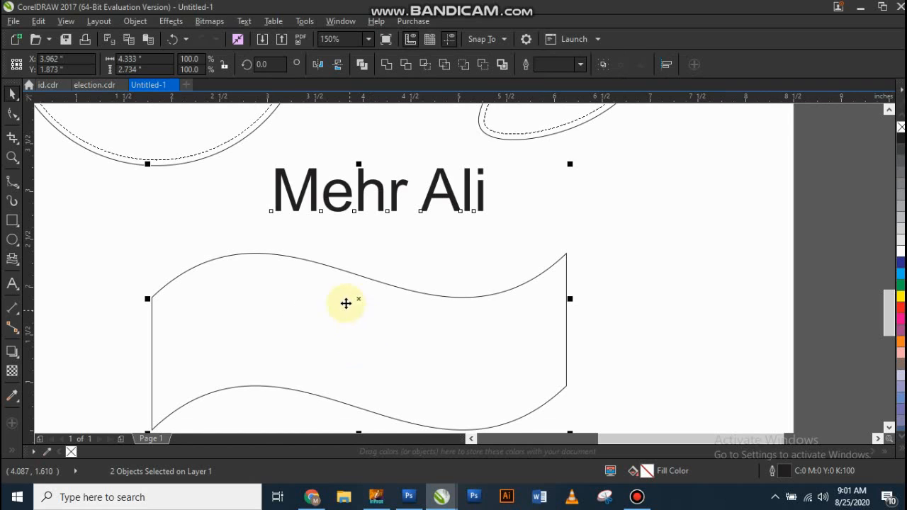
left_click(244, 21)
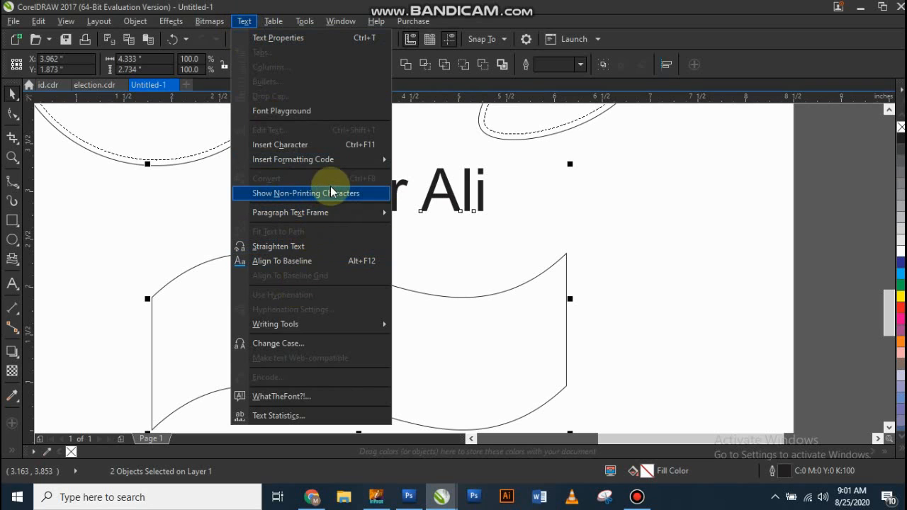
left_click(595, 211)
scroll(465, 238, "down", 3)
left_click(531, 236)
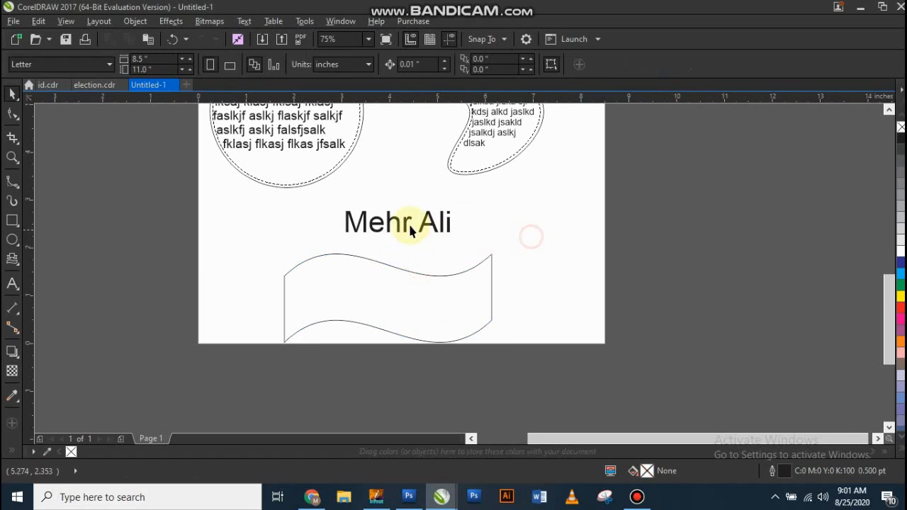
left_click(409, 228)
left_click(401, 284, "shift")
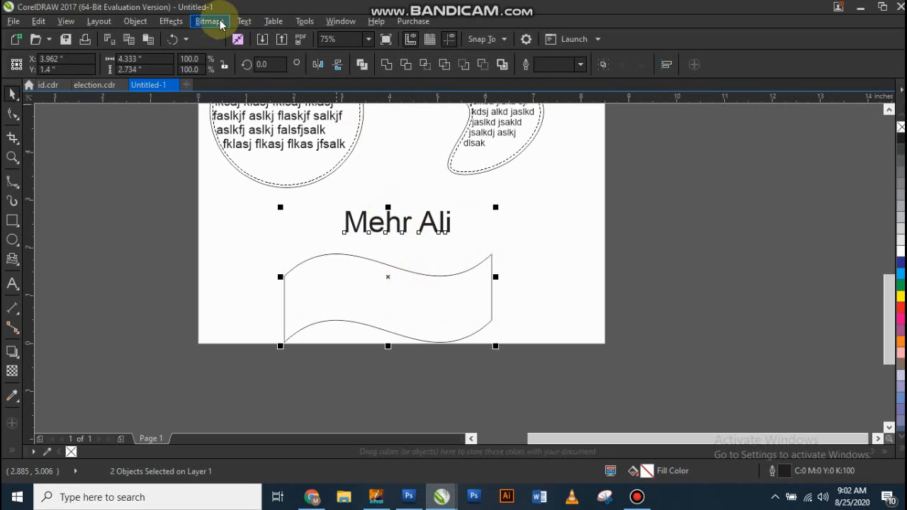
left_click(241, 23)
left_click(516, 237)
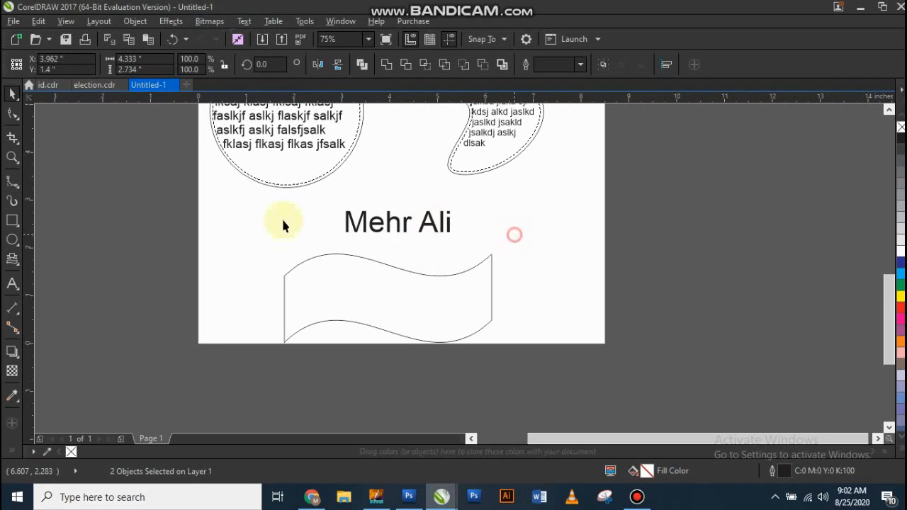
Step: Draw a rectangle about 1.56 by 1.35 in beside the banner and fit the name text to its outline
left_click(13, 225)
left_click_drag(199, 226, 273, 291)
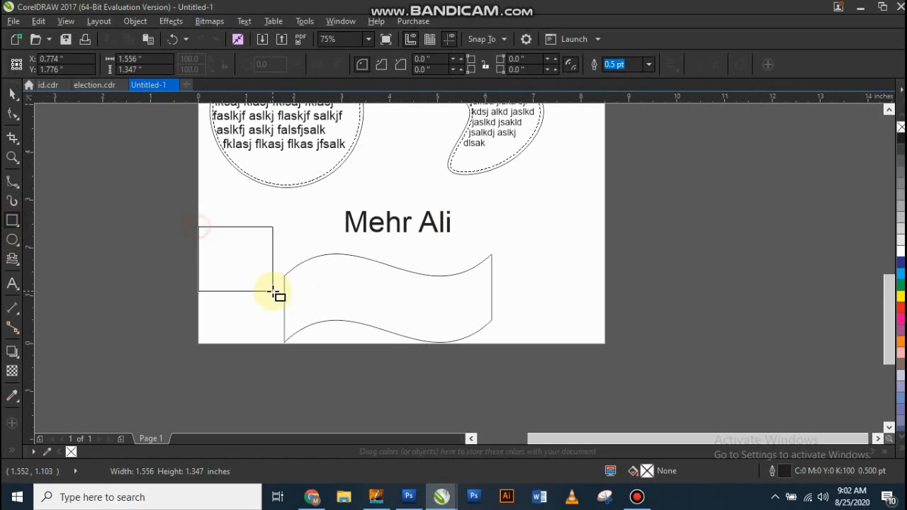
left_click(355, 217, "shift")
left_click(239, 22)
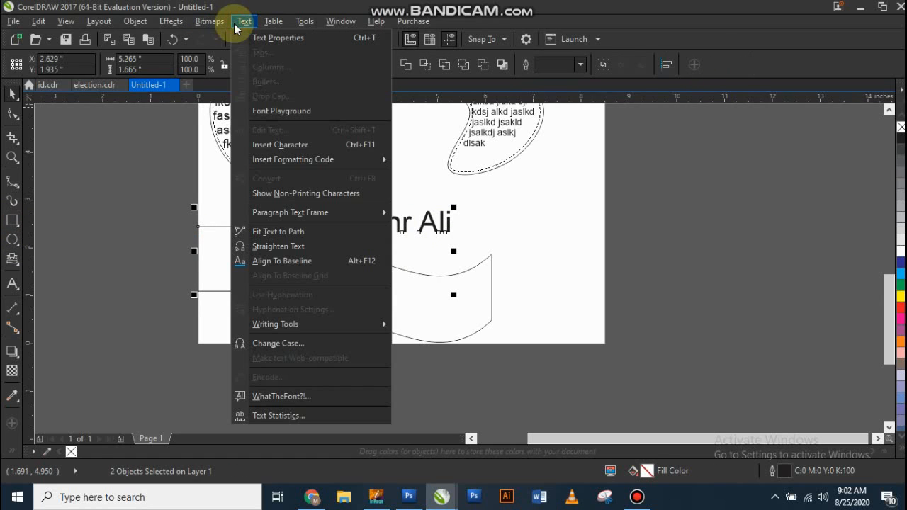
left_click(306, 236)
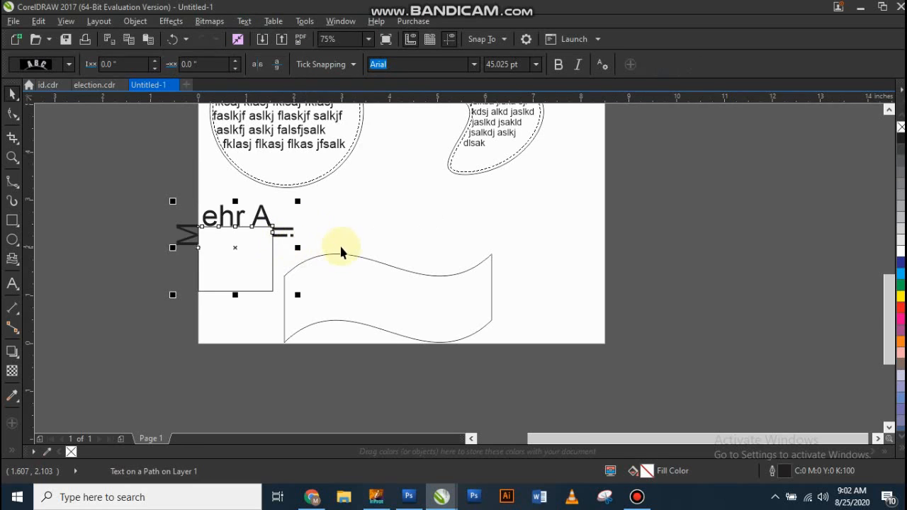
scroll(339, 244, "up", 2)
left_click(173, 244)
left_click(226, 227)
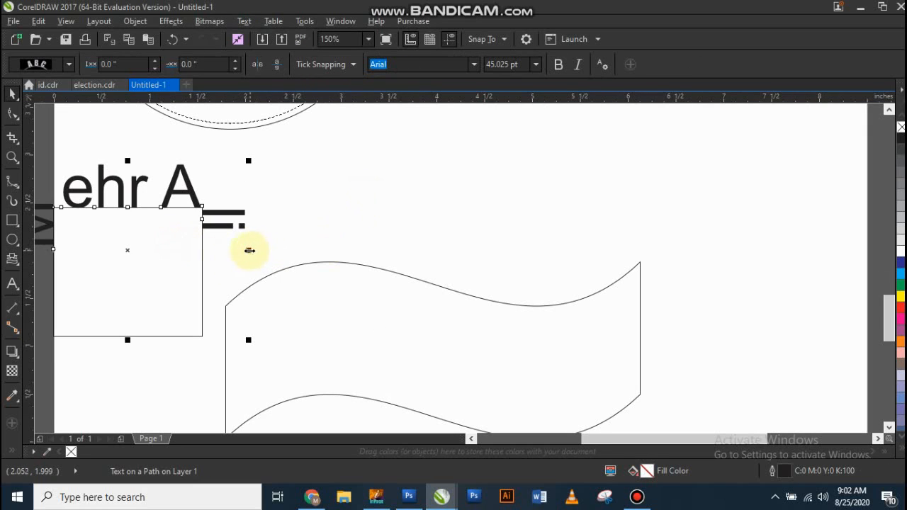
Step: Widen the rectangle that carries the name text to about 3.21 in
left_click_drag(249, 250, 338, 252)
key("ctrl+z")
left_click(143, 257)
left_click(173, 256)
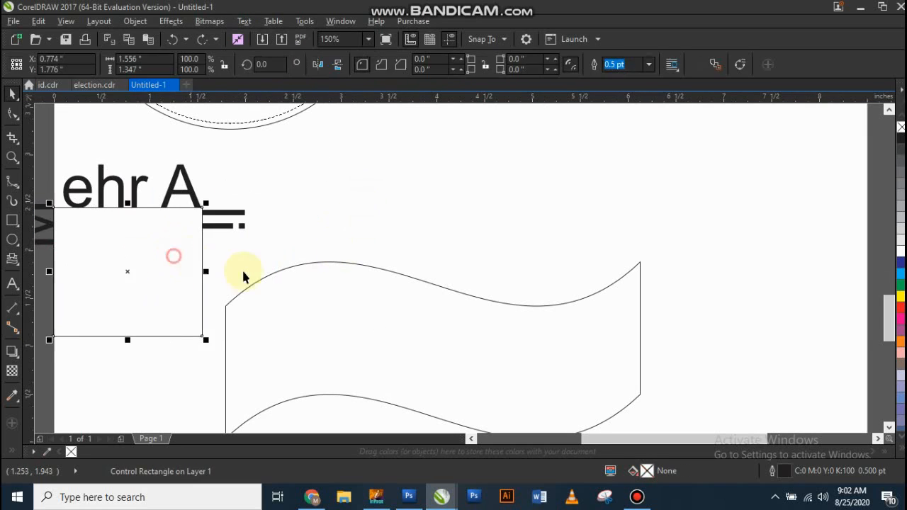
left_click_drag(208, 272, 363, 269)
scroll(328, 210, "down", 2)
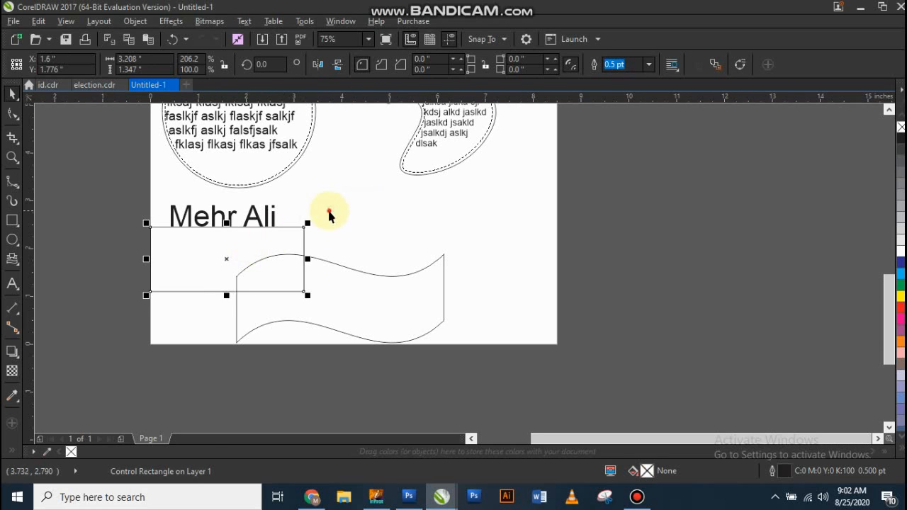
Step: Move the rectangle with its text partly past the page's left edge and the banner past the right edge
left_click(237, 246)
left_click_drag(202, 252, 150, 259)
left_click(379, 235)
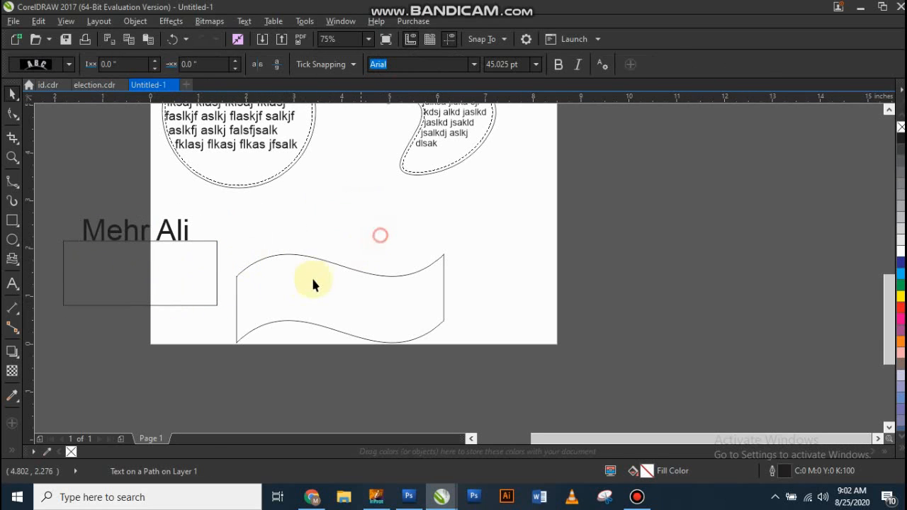
left_click_drag(314, 284, 567, 258)
Step: Draw a circle about 2.67 in across in the lower middle of the page, between the rectangle and the banner
left_click(294, 251)
left_click(12, 243)
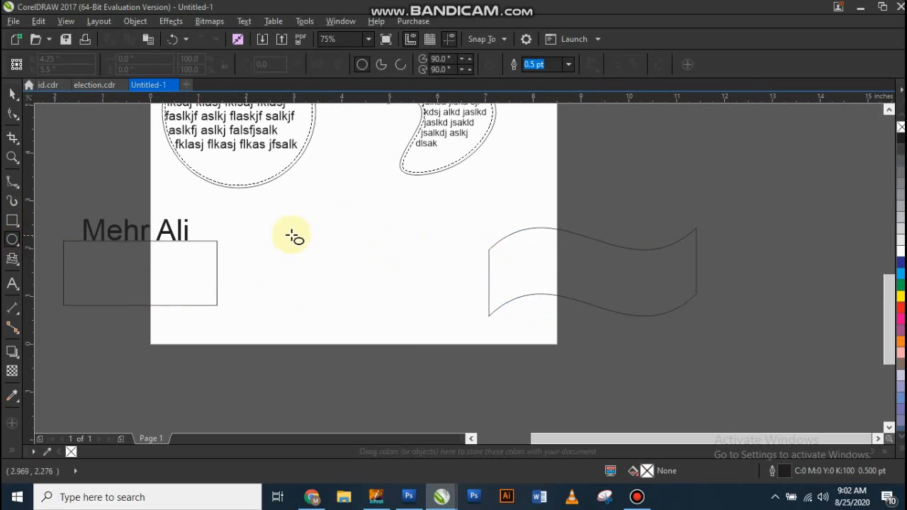
left_click_drag(290, 234, 418, 358)
Step: Place a copy of the heading name text above the circle and fit it to the circle's outline
scroll(259, 276, "down", 1)
scroll(260, 292, "down", 2)
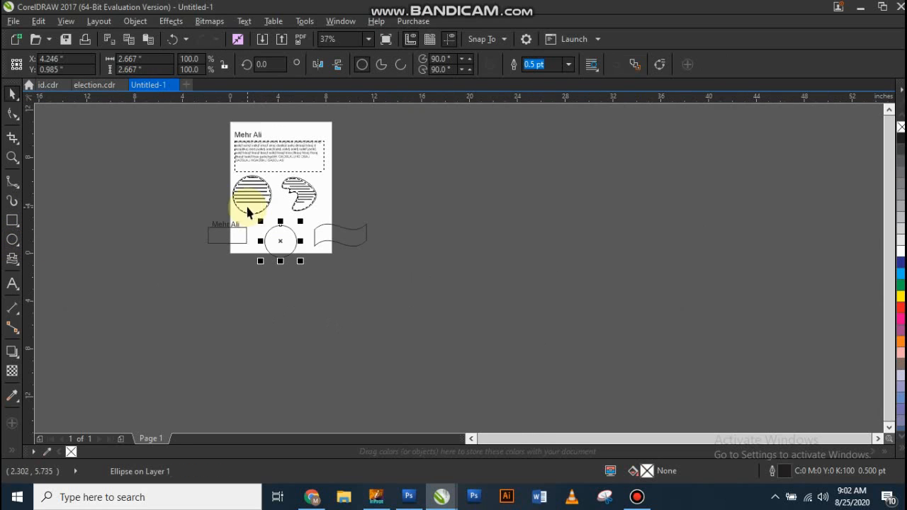
left_click(247, 135)
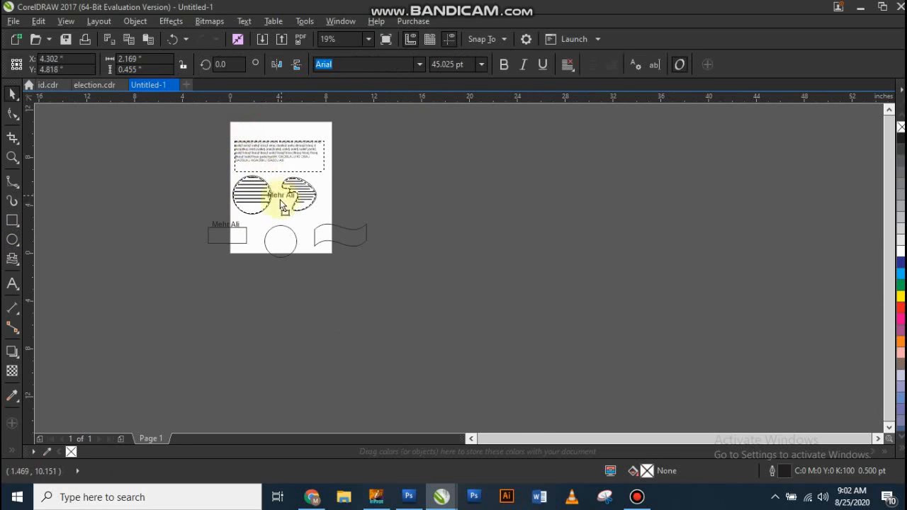
scroll(291, 218, "up", 3)
left_click(257, 246, "shift")
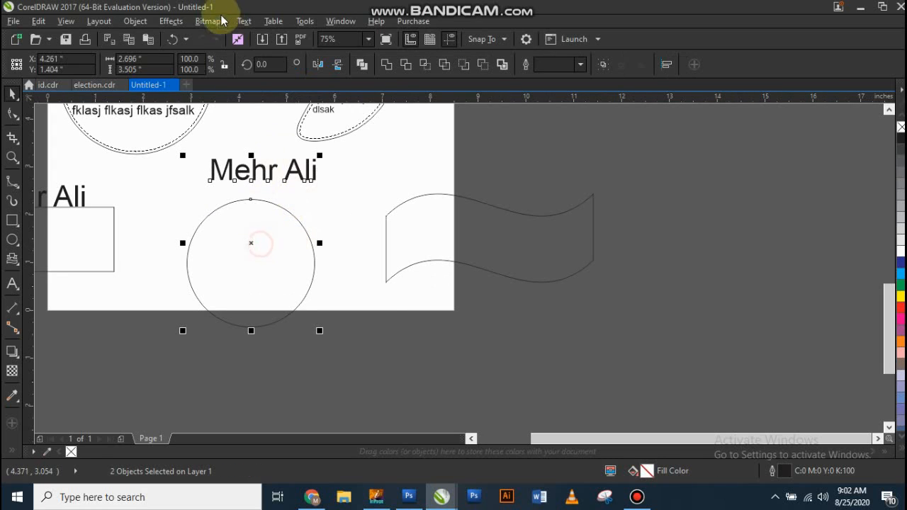
left_click(244, 21)
left_click(286, 227)
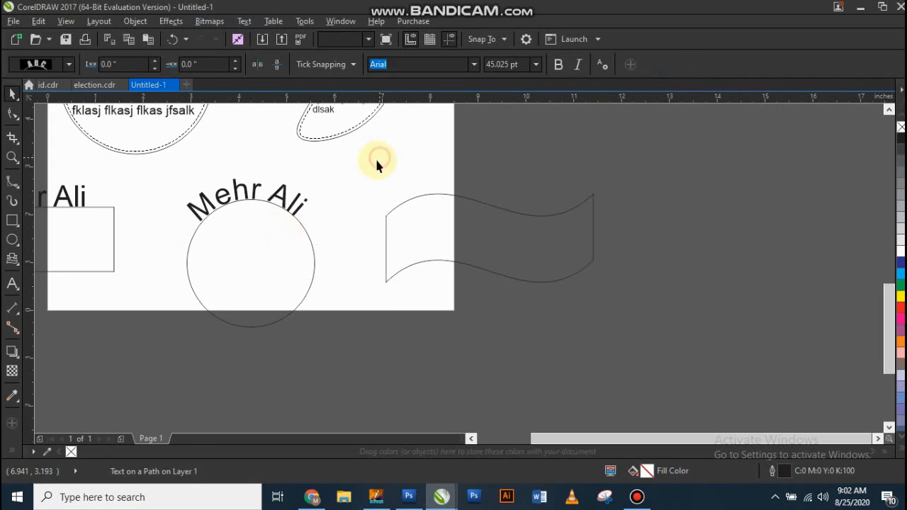
left_click(374, 163)
Step: Move the circle with its text closer to the rectangle and shift the banner back toward the page
left_click_drag(278, 232, 213, 231)
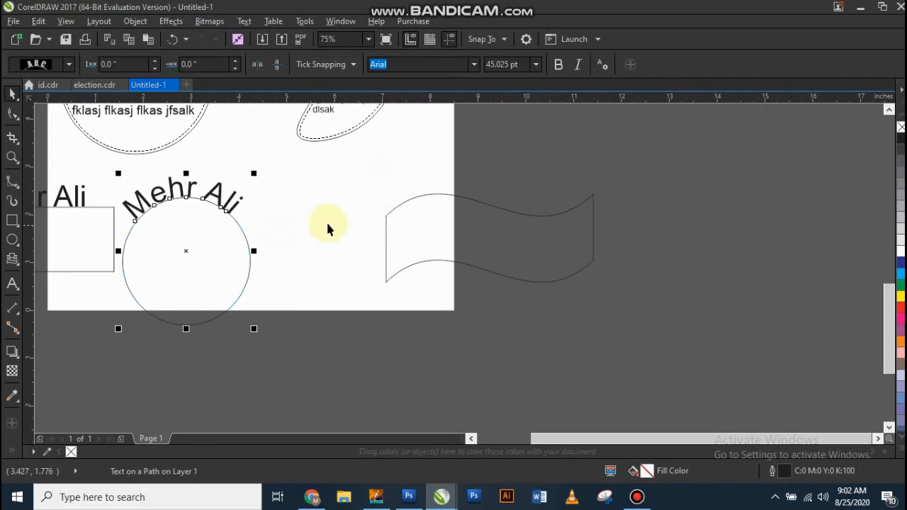
left_click_drag(433, 226, 346, 230)
scroll(237, 306, "down", 2)
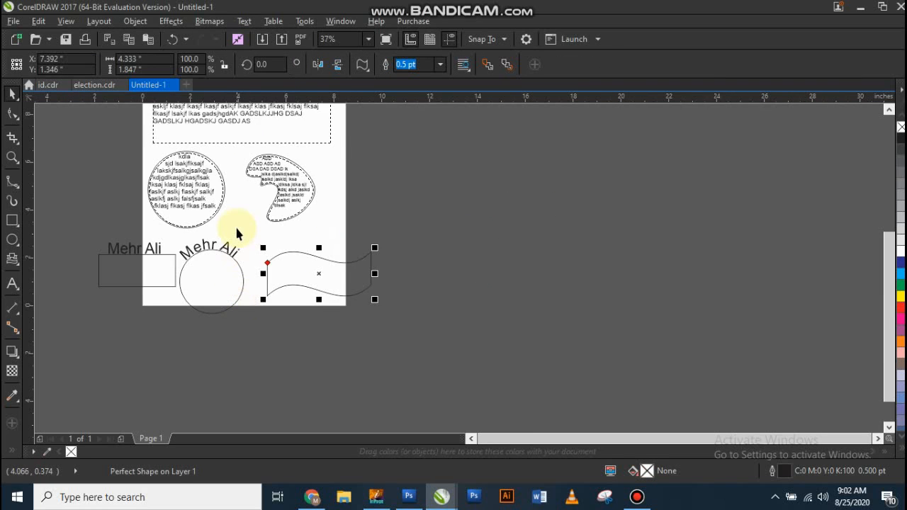
Step: Place a copy of the heading name text above the banner and shift the banner slightly left
scroll(203, 152, "up", 1)
mouse_move(201, 151)
left_mouse_down()
mouse_move(303, 253)
mouse_move(331, 300)
left_mouse_up()
scroll(340, 348, "up", 2)
left_click(352, 346, "shift")
left_click_drag(360, 328, 312, 330)
left_click(322, 283)
left_click(302, 334)
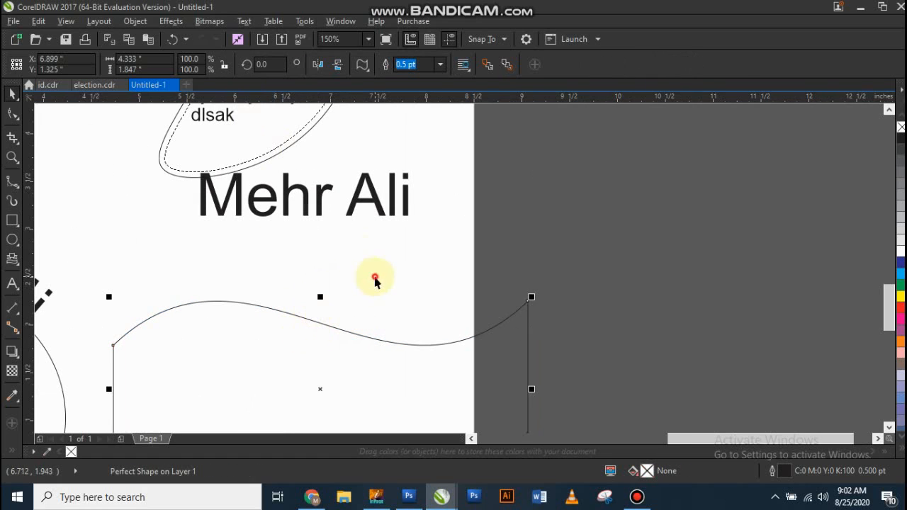
Step: Fit the name text above the banner to the banner's outline
left_click(374, 278)
left_click(314, 208)
left_click(300, 330, "shift")
left_click(243, 21)
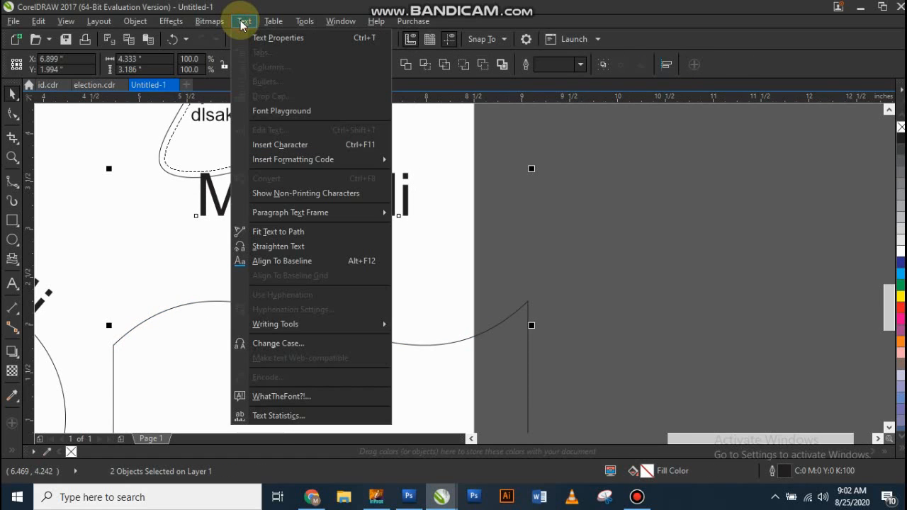
left_click(342, 239)
scroll(355, 249, "down", 2)
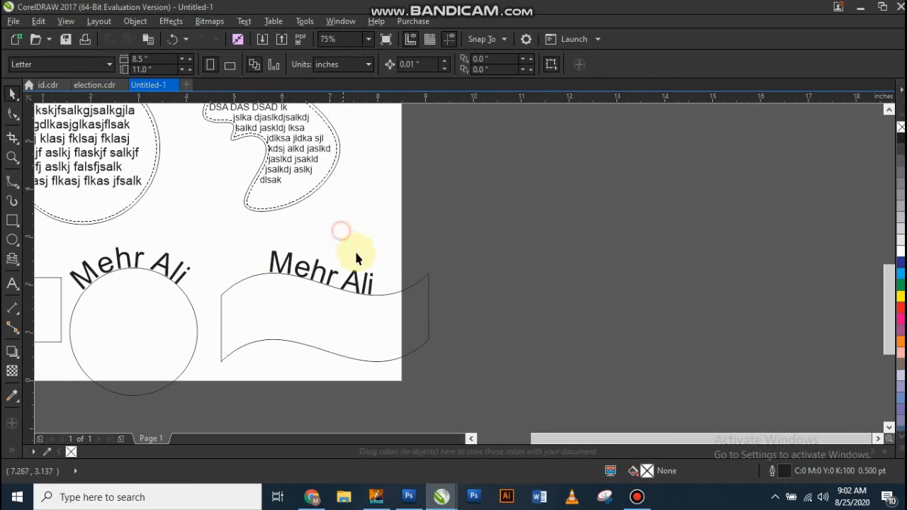
scroll(314, 290, "up", 2)
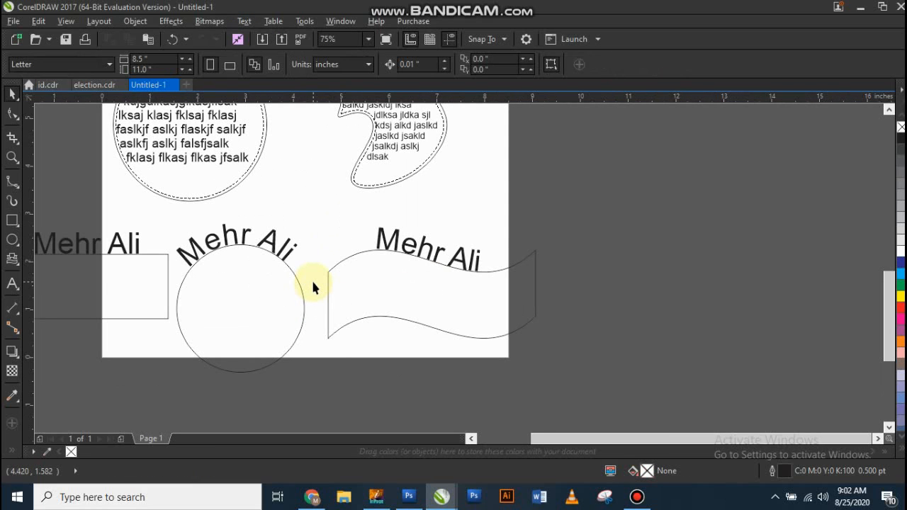
Step: Move the banner's text onto its lower edge and try mirroring it horizontally and vertically
left_click(429, 249)
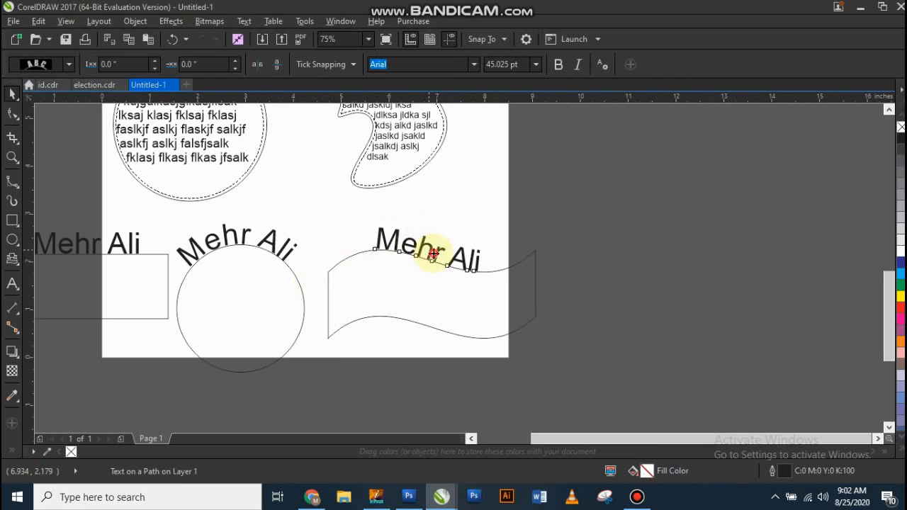
left_click(433, 254)
left_click_drag(432, 254, 436, 326)
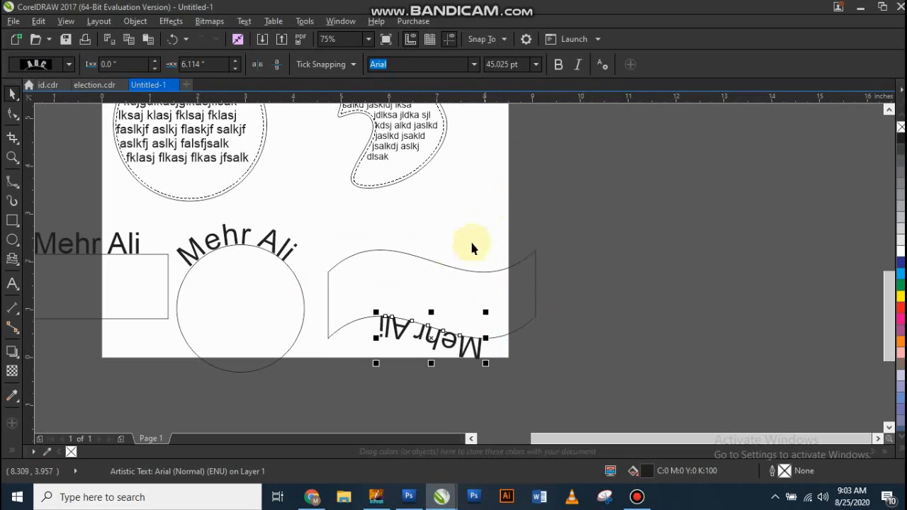
left_click(275, 66)
left_click(260, 66)
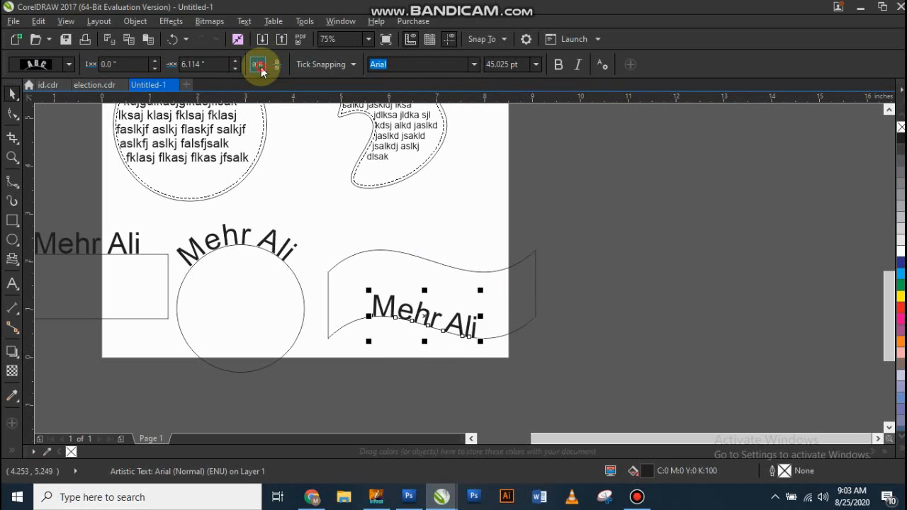
left_click(261, 67)
left_click(277, 66)
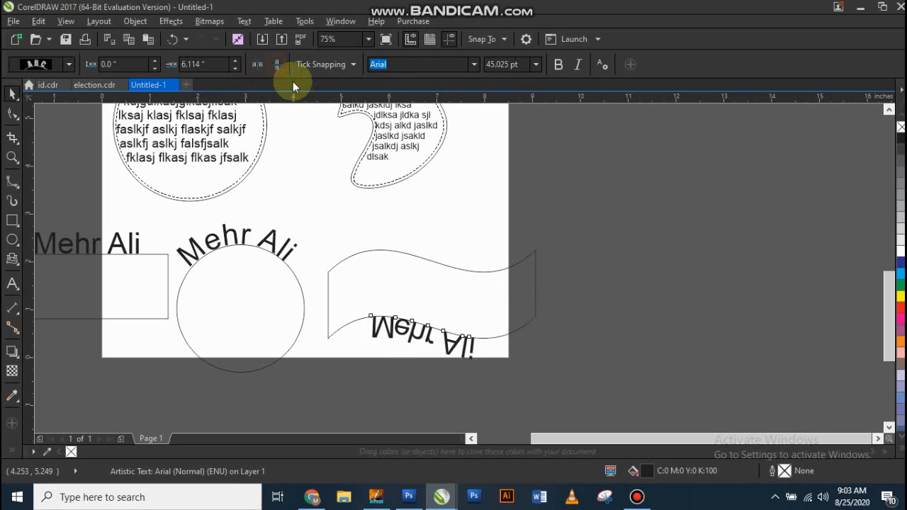
Step: Return the text to the banner's upper edge, mirrored both ways, and lower it inside with a -0.75 in offset
left_click_drag(433, 317, 427, 276)
left_click(258, 65)
left_click(276, 65)
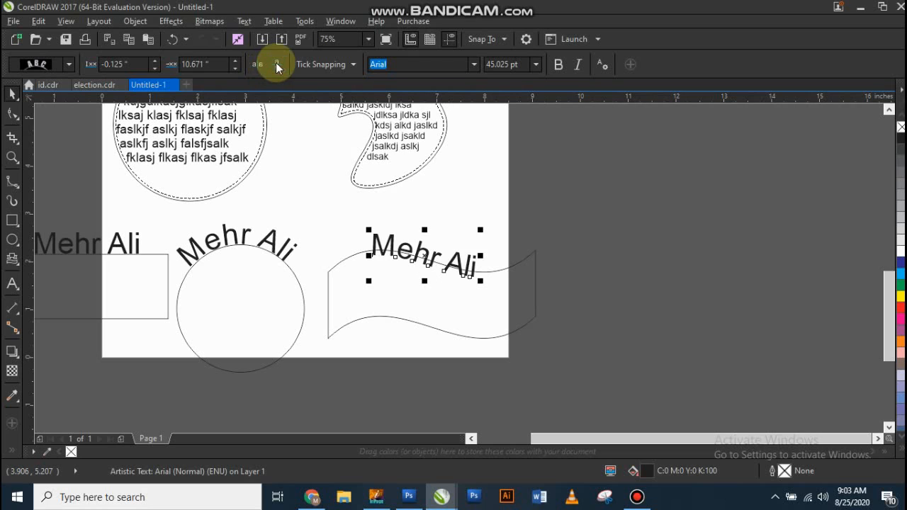
left_click_drag(425, 261, 431, 290)
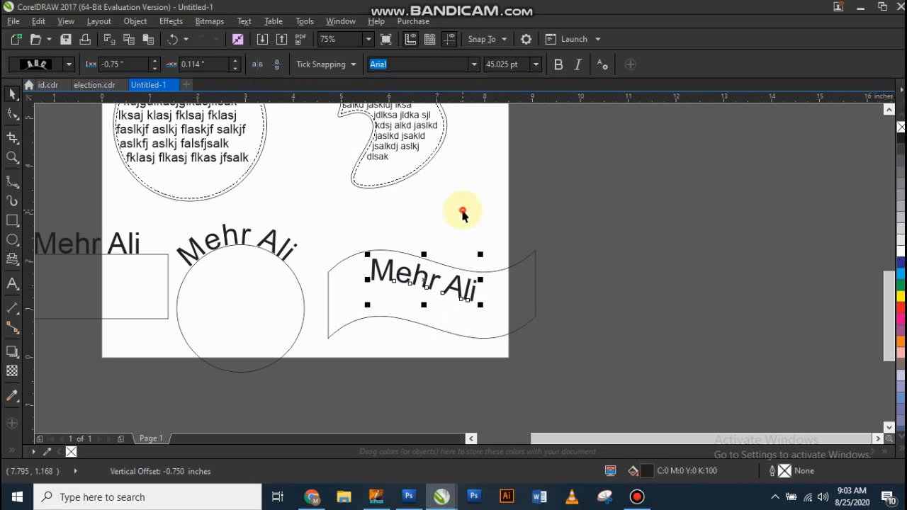
left_click(462, 214)
Step: Preview the text alignment options on the name text above the paragraph frame without applying one
scroll(437, 370, "down", 2)
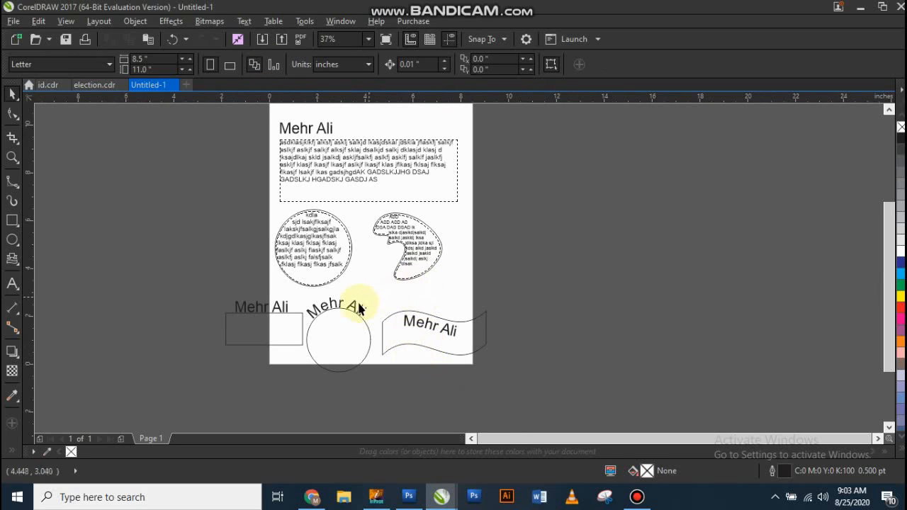
scroll(346, 306, "down", 2)
scroll(351, 280, "up", 2)
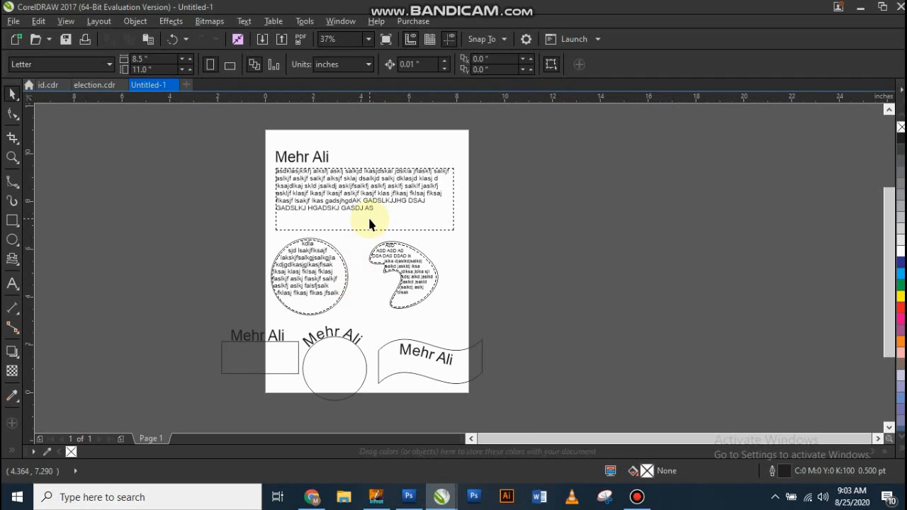
scroll(394, 138, "up", 2)
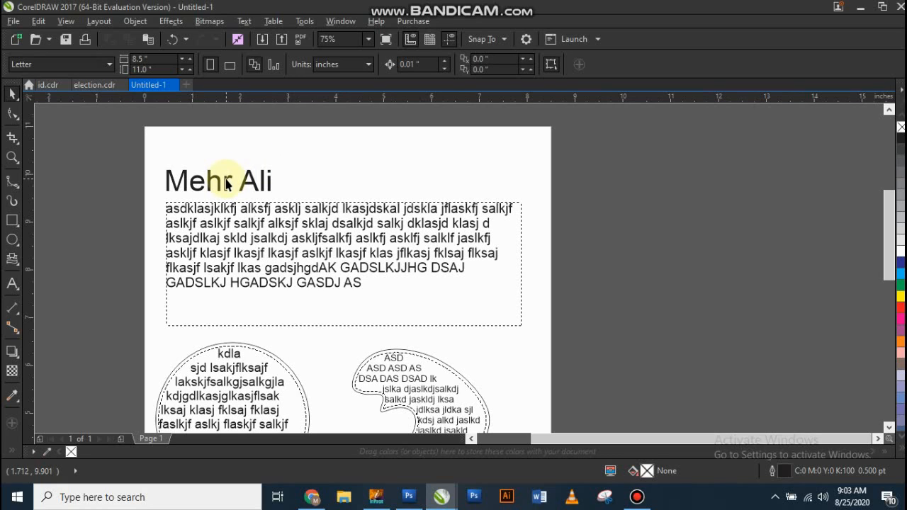
left_click(227, 183)
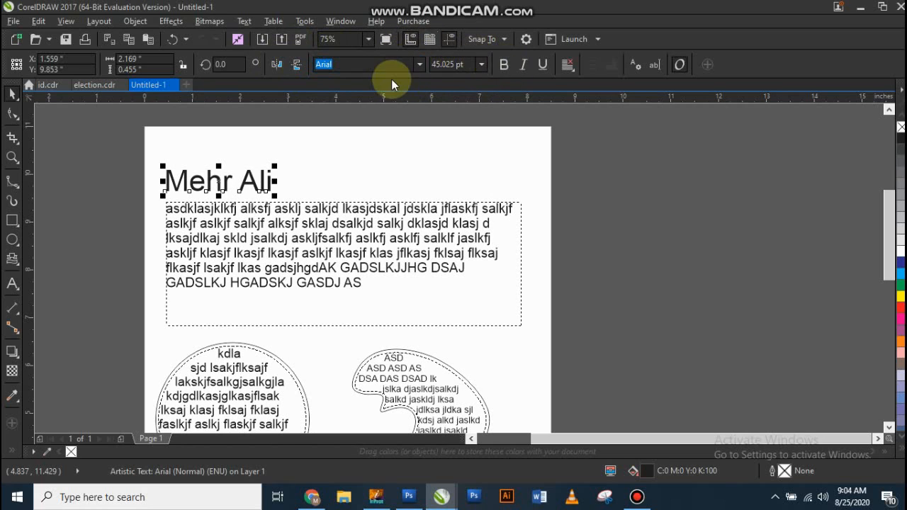
left_click(568, 66)
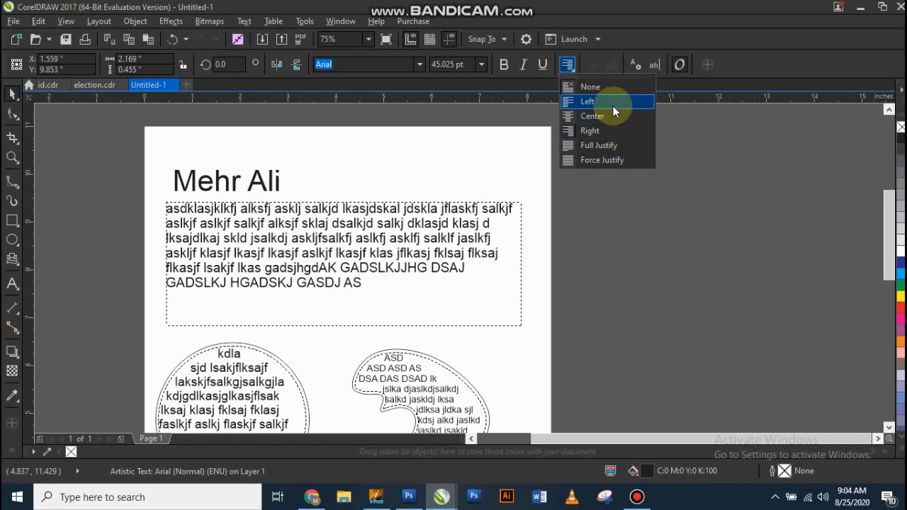
left_click(348, 121)
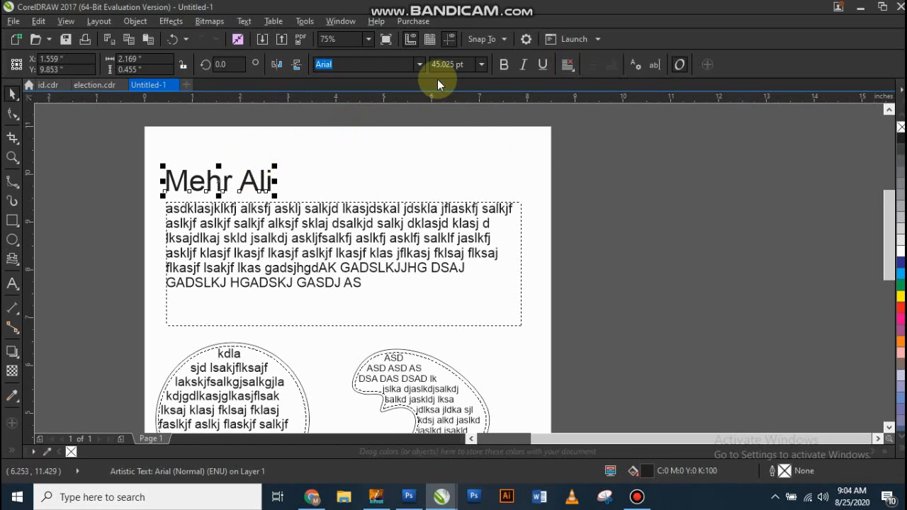
Step: Try ITC Avant Garde Std Md on the heading name text, and set its font to Impact
left_click(419, 65)
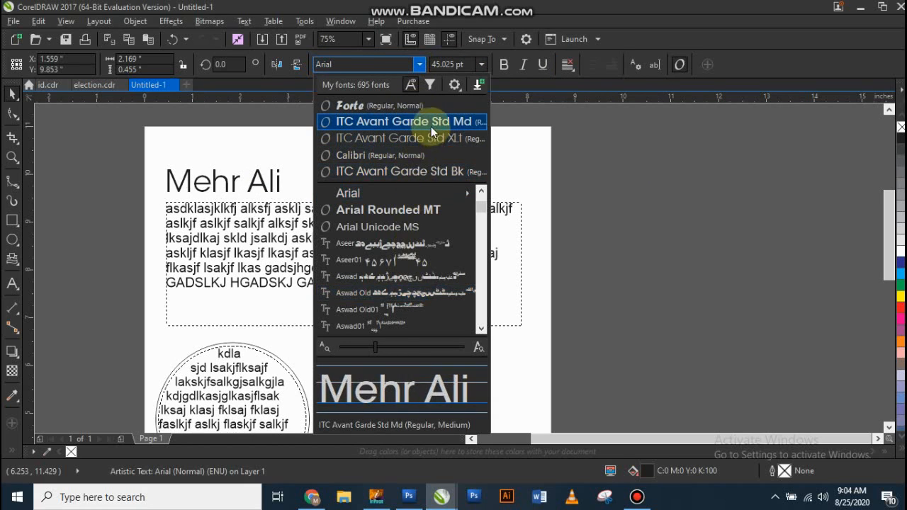
left_click(431, 125)
left_click(319, 141)
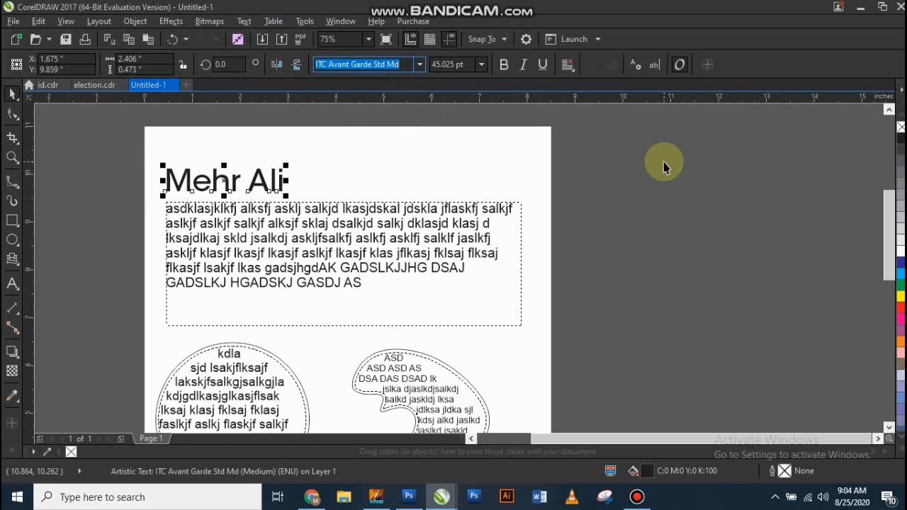
type("Impact")
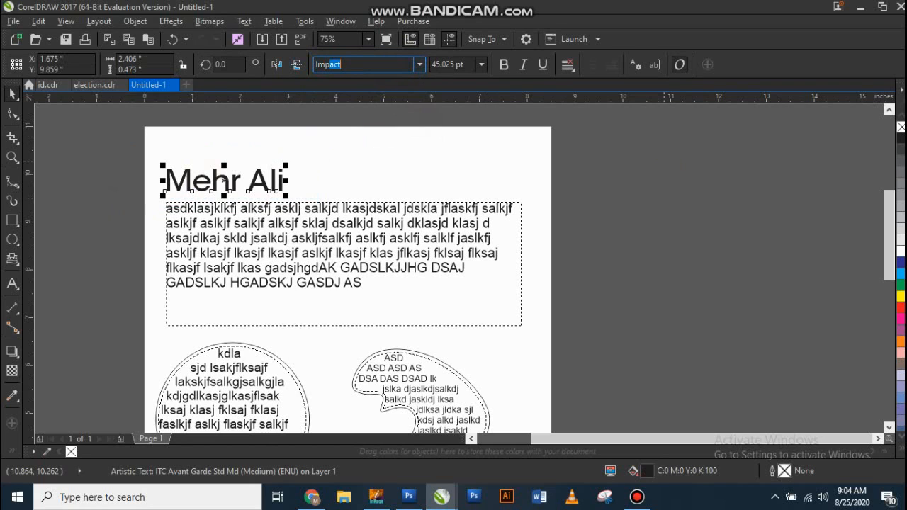
key("Return")
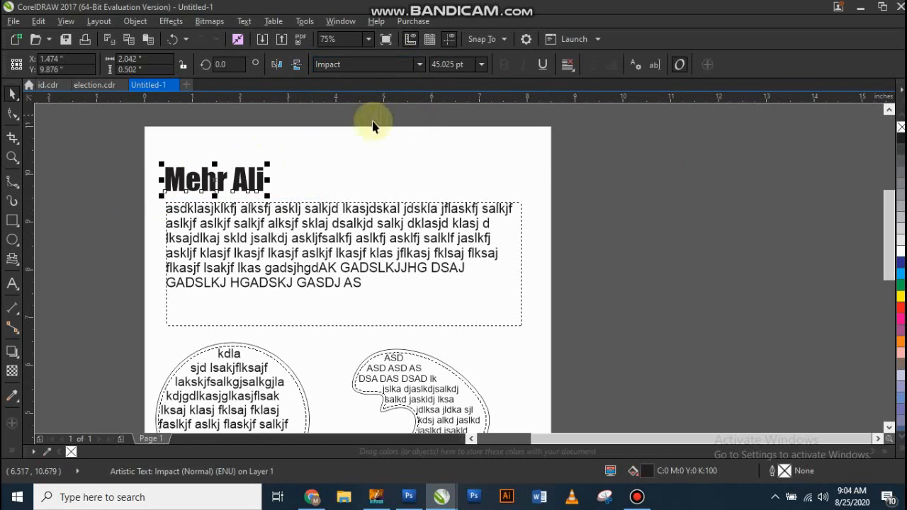
Step: Enlarge the heading name text to about 51.3 pt and place a copy of it just above
mouse_move(267, 163)
left_mouse_down()
mouse_move(300, 137)
mouse_move(283, 150)
left_mouse_up()
left_click(361, 170)
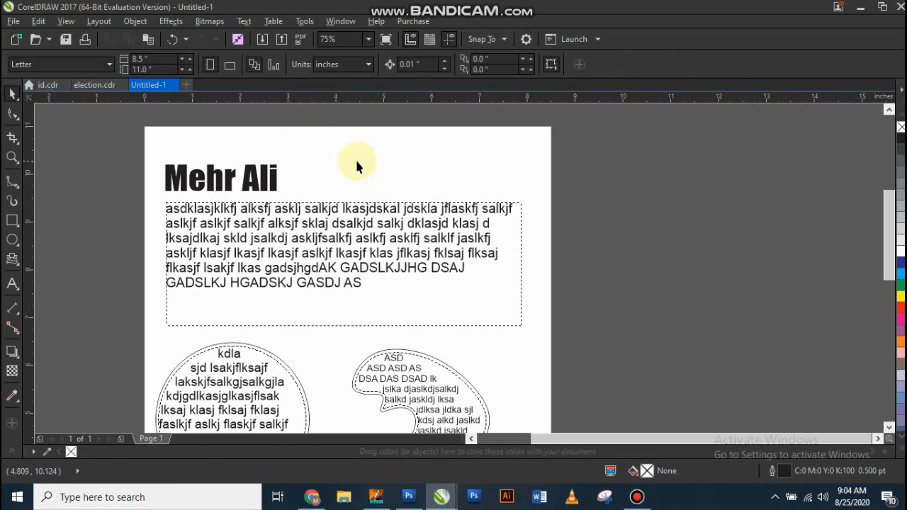
left_click_drag(253, 180, 256, 155)
right_click(255, 155)
Step: Try font sizes of 52 pt and 10 pt on the name heading directly above the paragraph frame
left_click(269, 188)
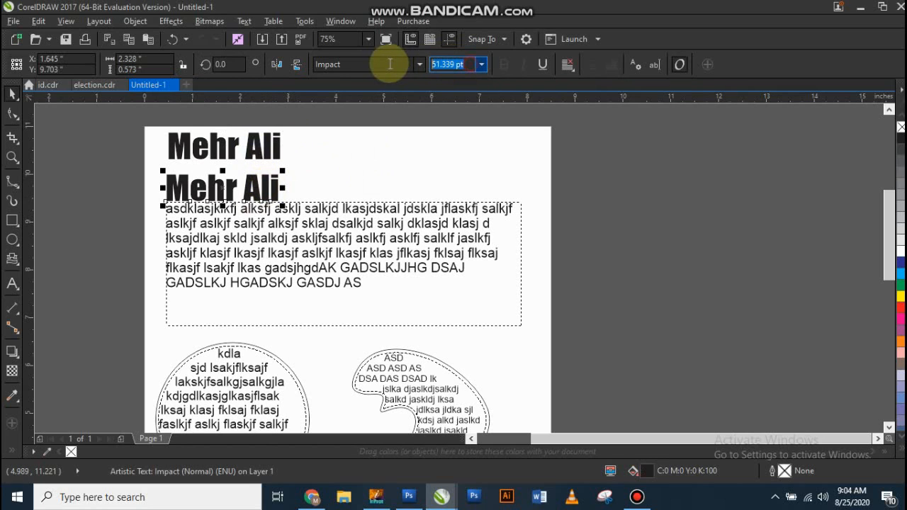
type("52")
key("Return")
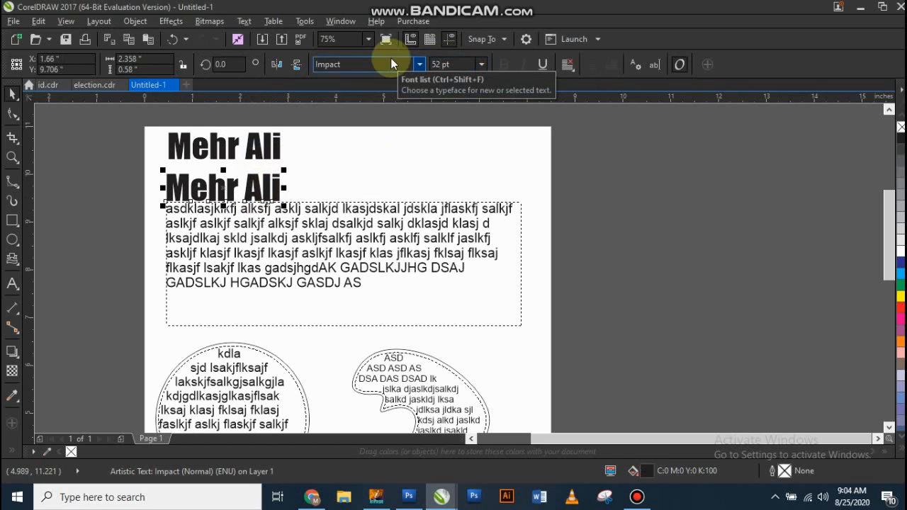
left_click(468, 64)
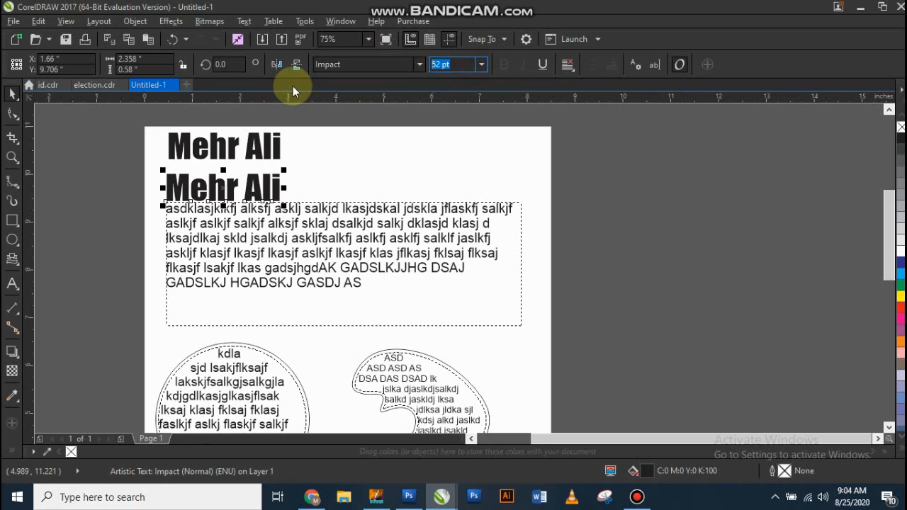
type("10")
key("Return")
Step: Set the lower name heading's font size to 65 pt and move it slightly up towards the page's left edge
left_click(457, 65)
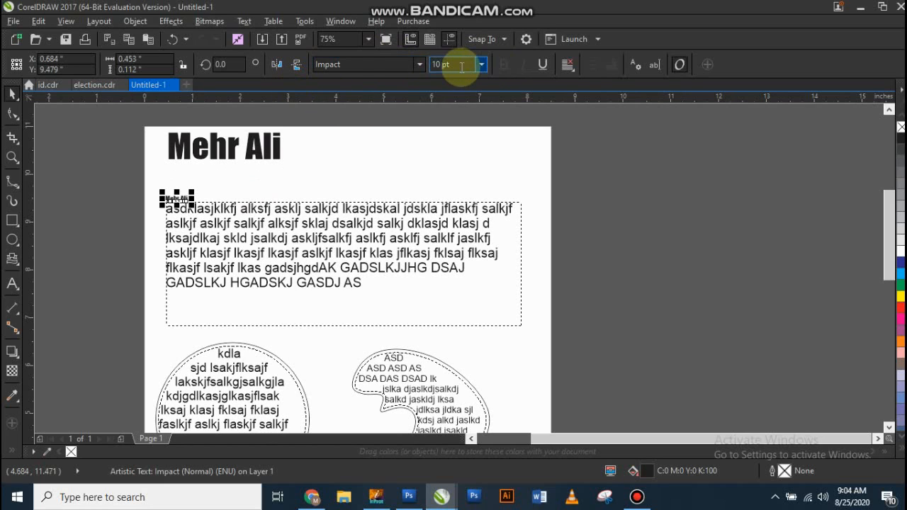
type("65")
key("Return")
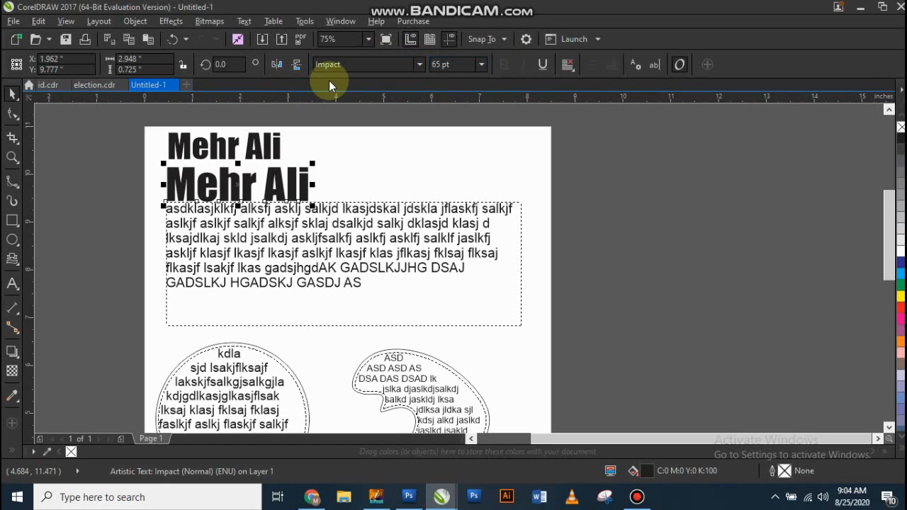
left_click_drag(277, 198, 260, 189)
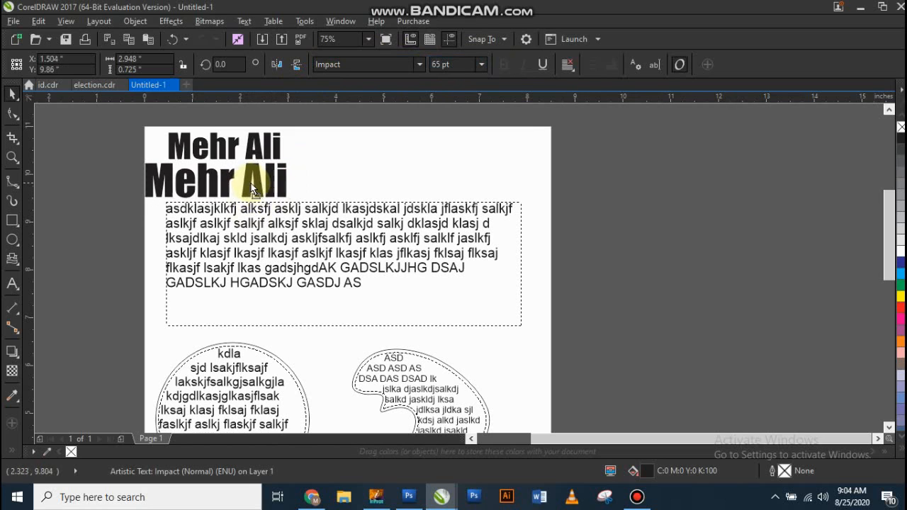
left_click(418, 152)
Step: Scale the upper name heading freehand to about 43.8 pt and rearrange both headings above the paragraph frame
left_click(266, 155)
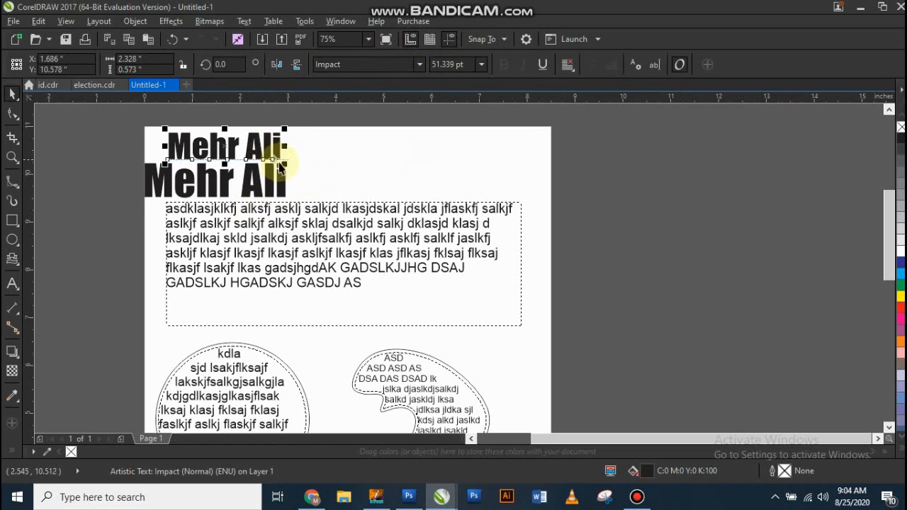
left_click_drag(283, 162, 365, 222)
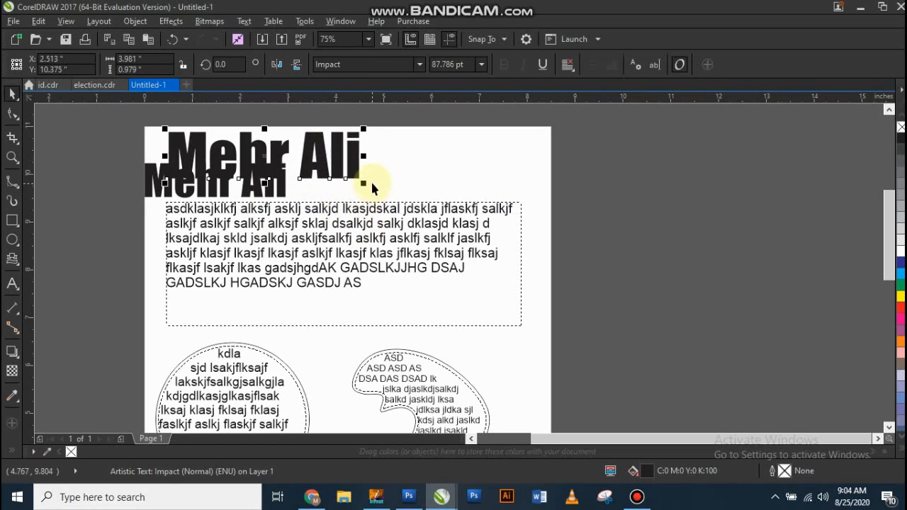
left_click_drag(364, 126, 290, 154)
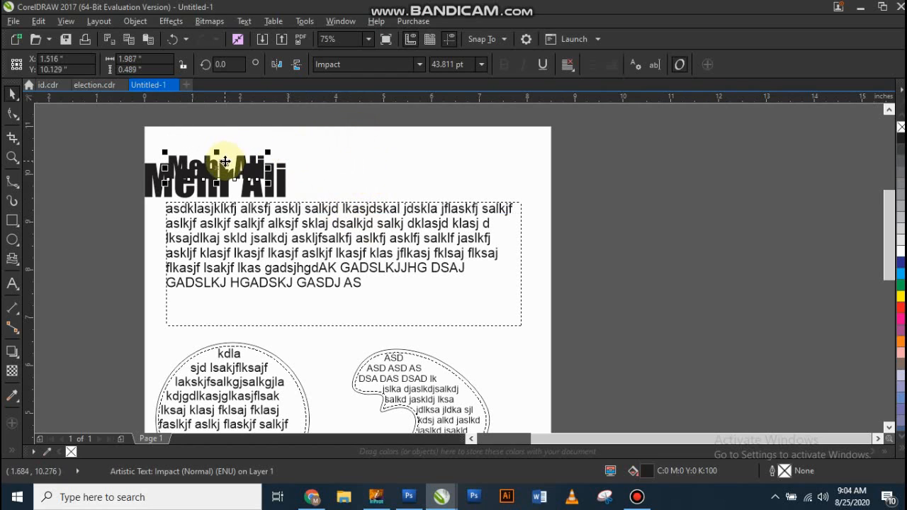
left_click_drag(226, 162, 219, 140)
left_click(324, 149)
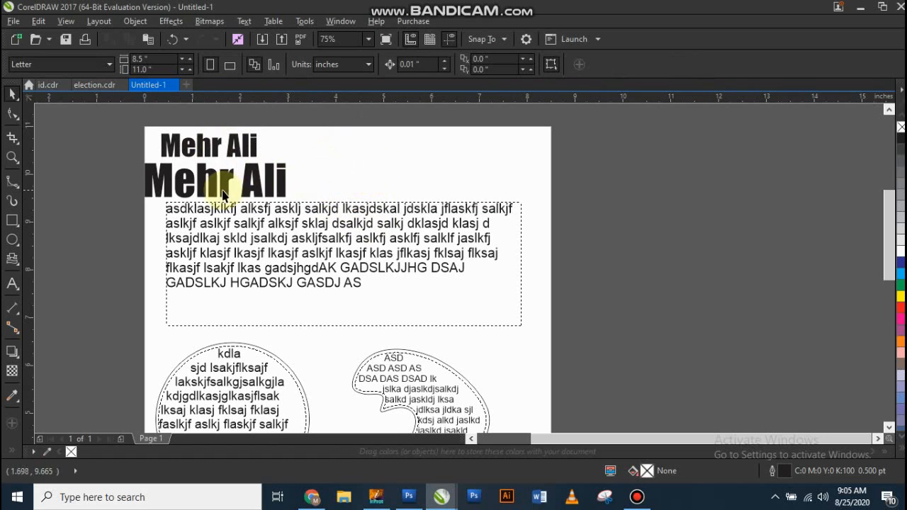
mouse_move(215, 183)
left_mouse_down()
mouse_move(239, 186)
mouse_move(224, 183)
left_mouse_up()
Step: Resize the paragraph text frame freehand to about 7.57 by 2.64 in, keeping it within the page width
scroll(301, 144, "down", 1)
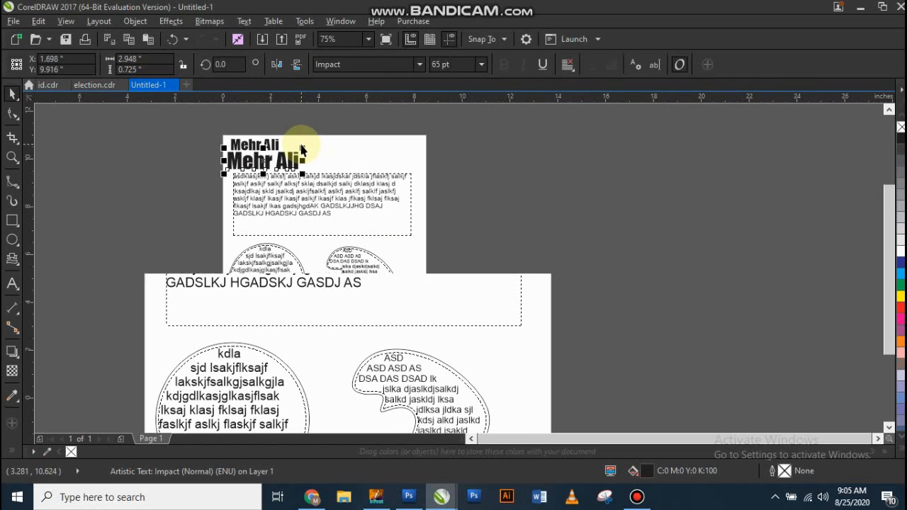
left_click(318, 204)
scroll(318, 233, "up", 1)
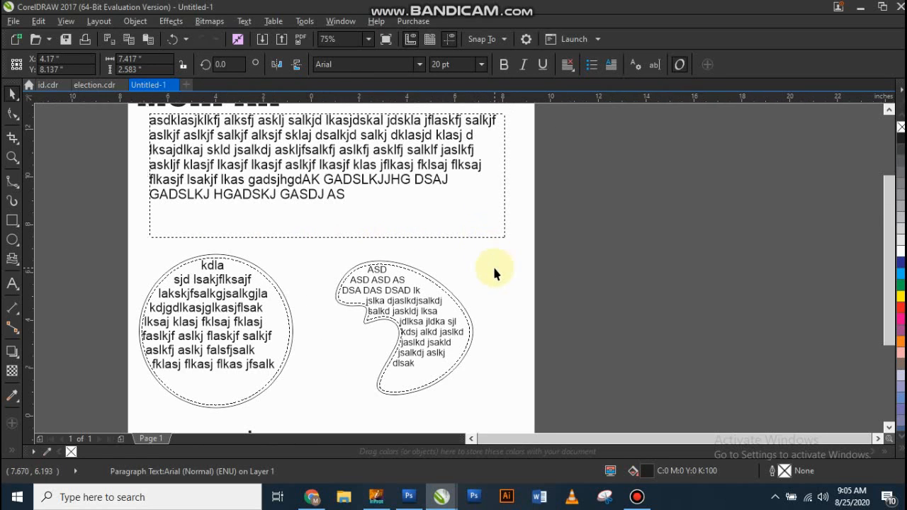
scroll(492, 268, "down", 1)
left_click_drag(500, 254, 584, 318)
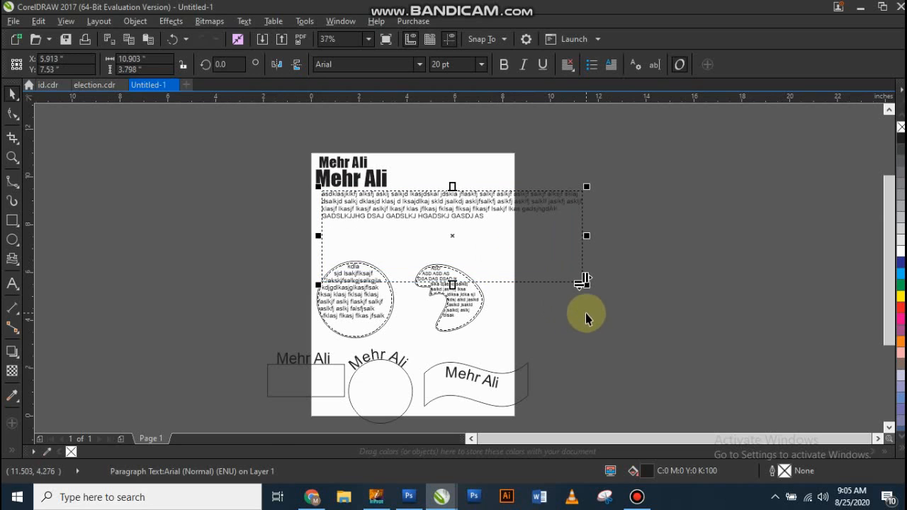
left_click_drag(586, 284, 511, 271)
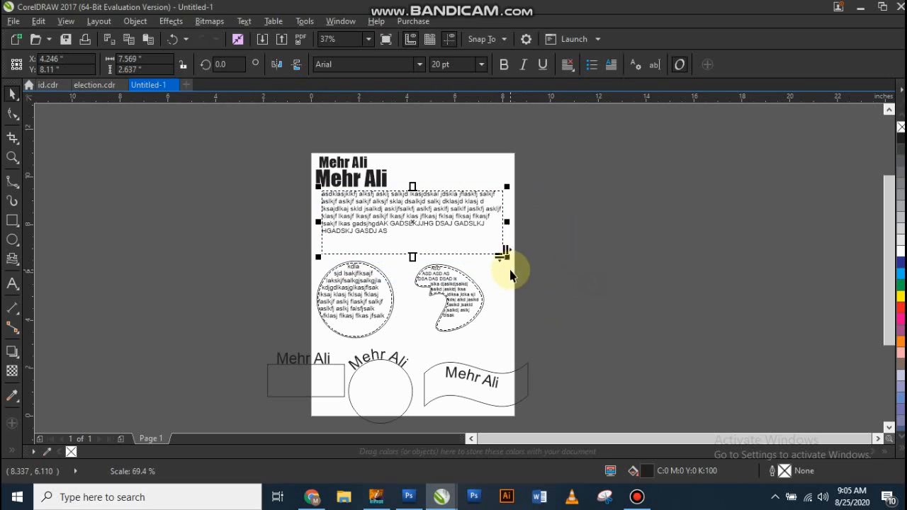
Step: Set the font size of all the text inside the paragraph frame to 22 pt
double_click(466, 210)
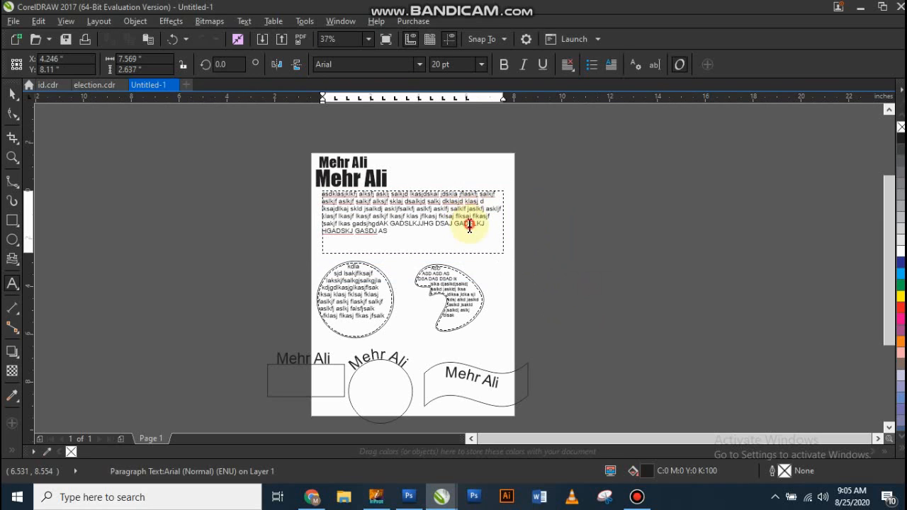
key("ctrl+a")
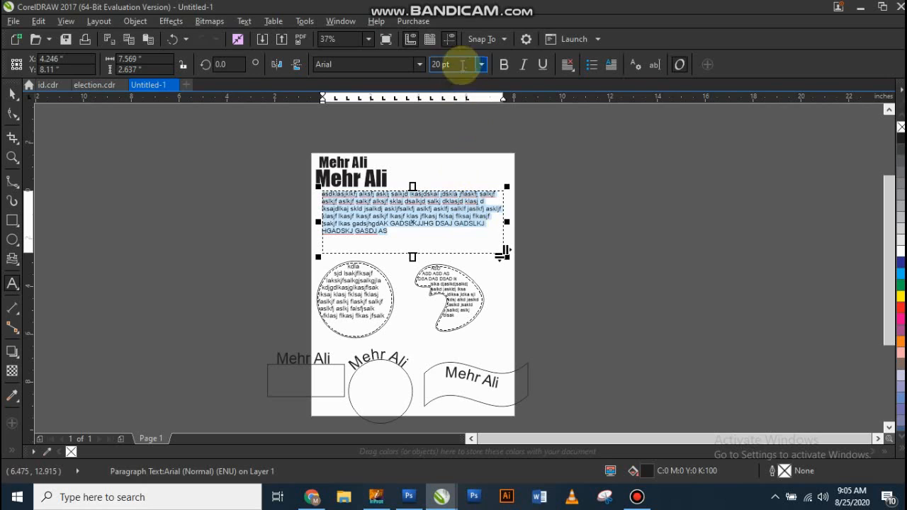
left_click(453, 64)
type("22")
key("Return")
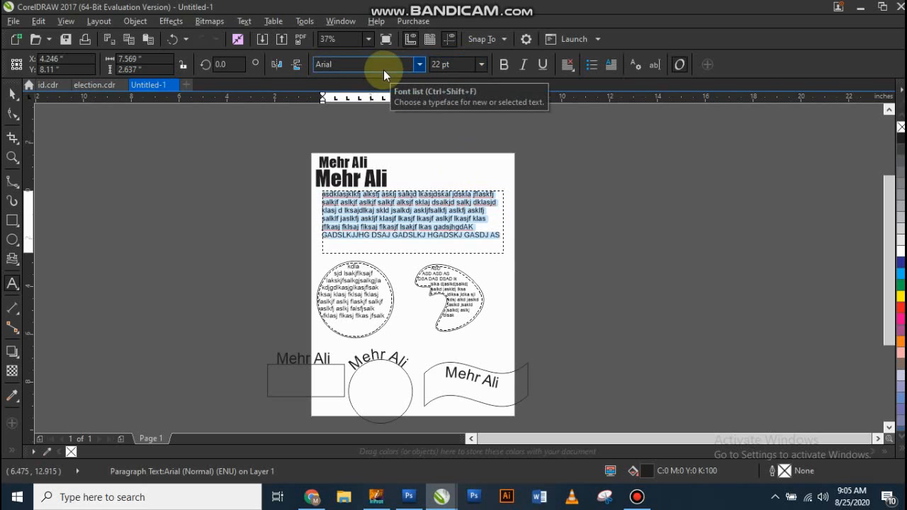
left_click(13, 93)
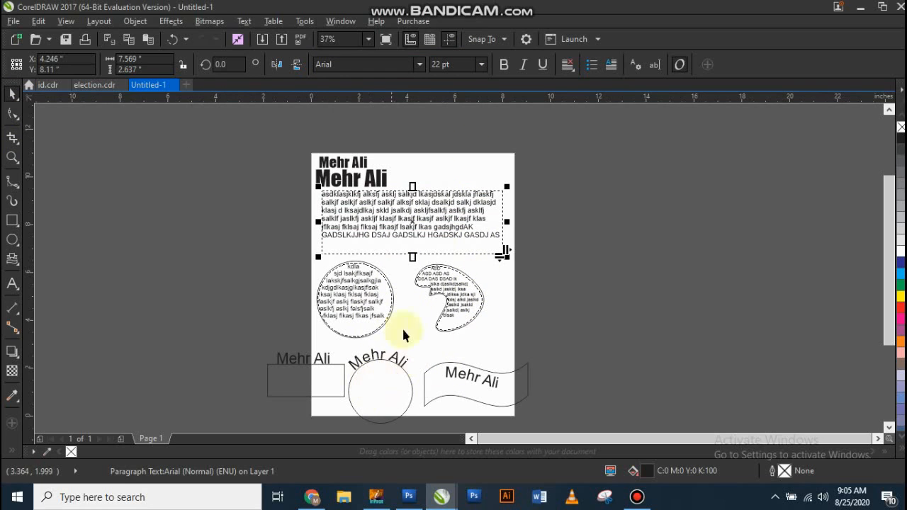
left_click(446, 178)
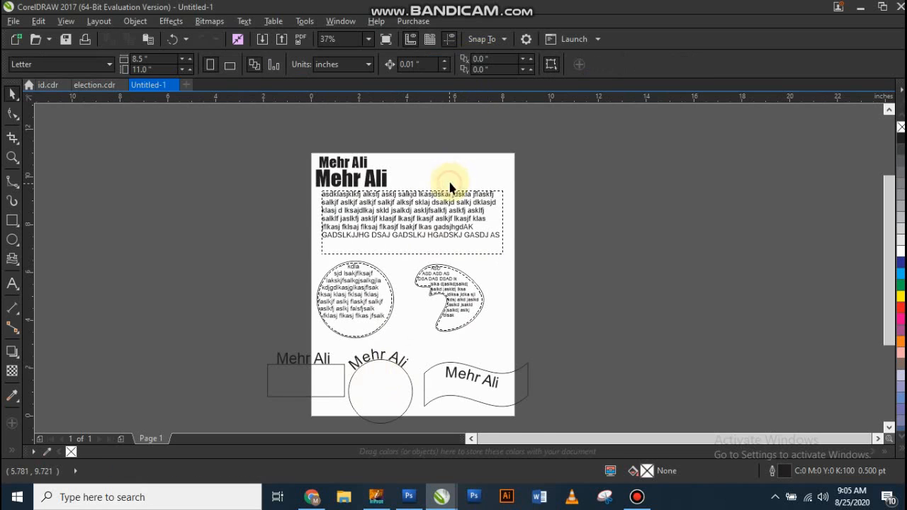
Step: Change the upper name heading's font to Calibri
scroll(469, 176, "up", 2)
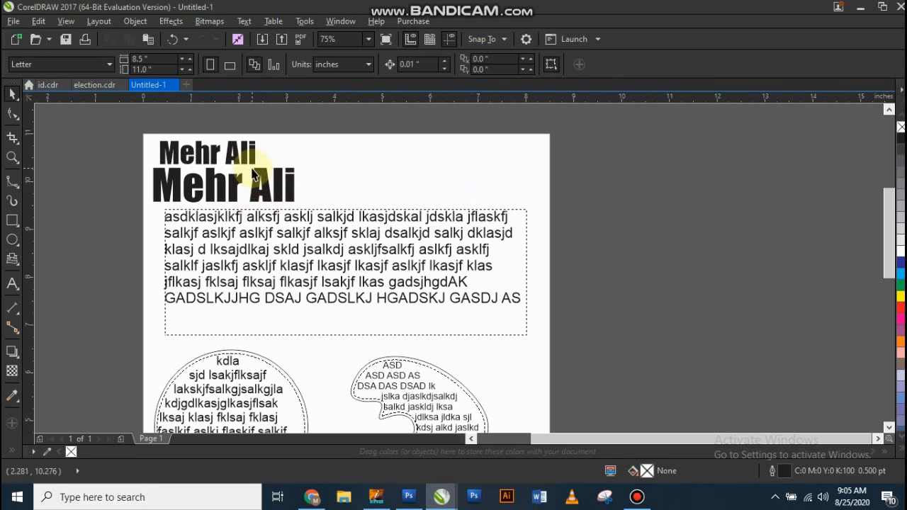
left_click(204, 152)
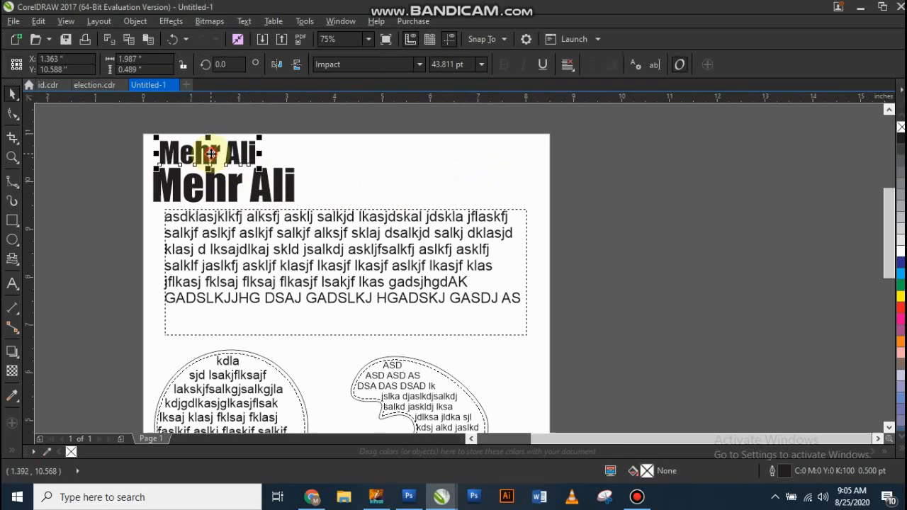
left_click(387, 71)
type("Ari")
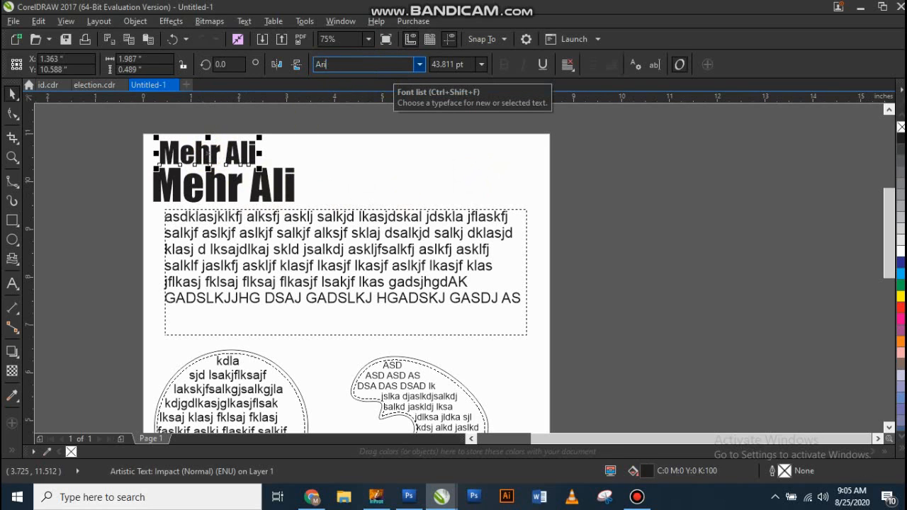
key("Return")
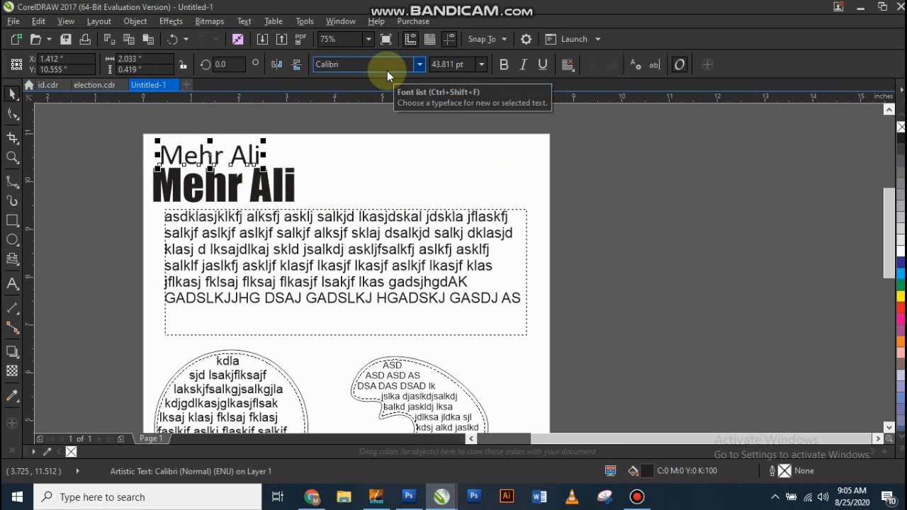
Step: Switch bold on and back off for the upper name heading
scroll(243, 125, "up", 2)
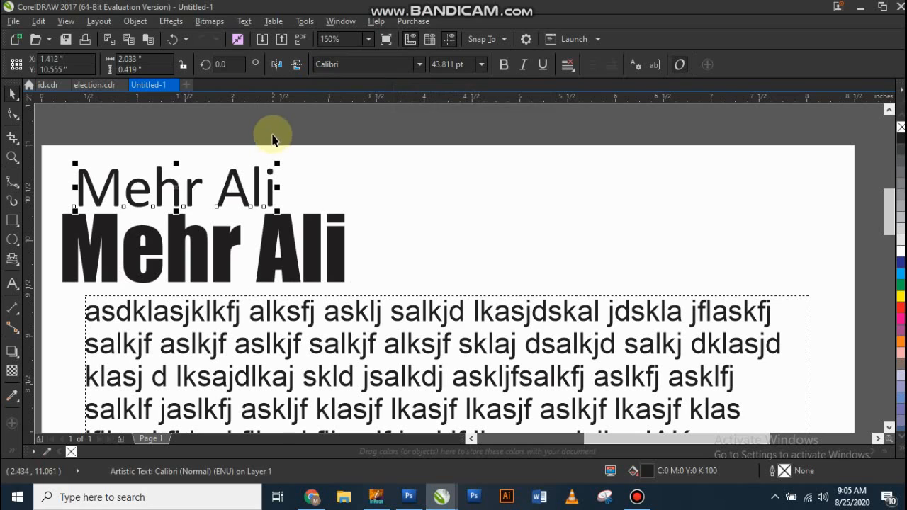
left_click(504, 66)
left_click(502, 66)
left_click(502, 66)
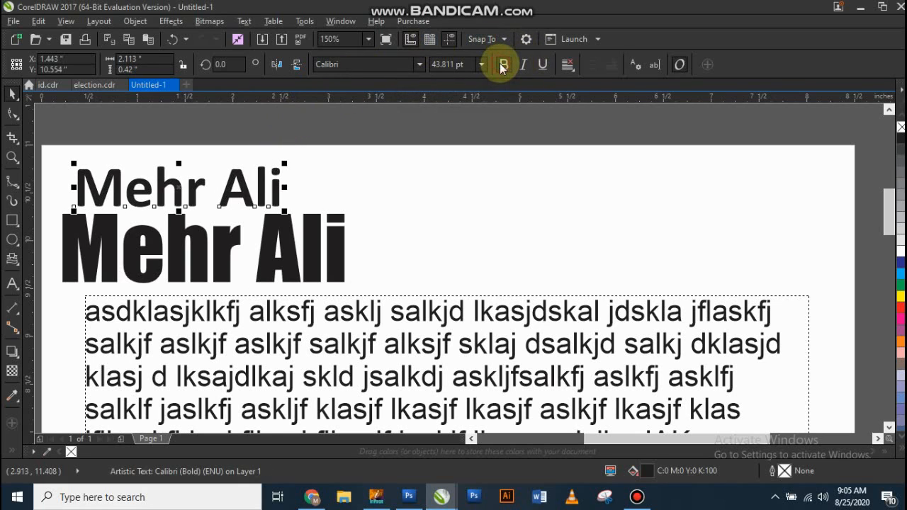
left_click(503, 65)
left_click(385, 194)
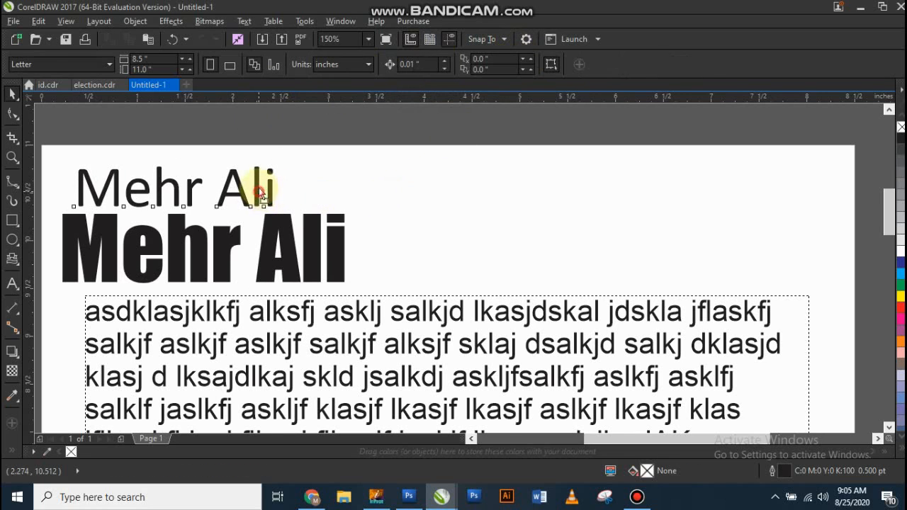
Step: Move the upper name heading slightly higher above the Impact heading
left_click(262, 190)
left_click(358, 190)
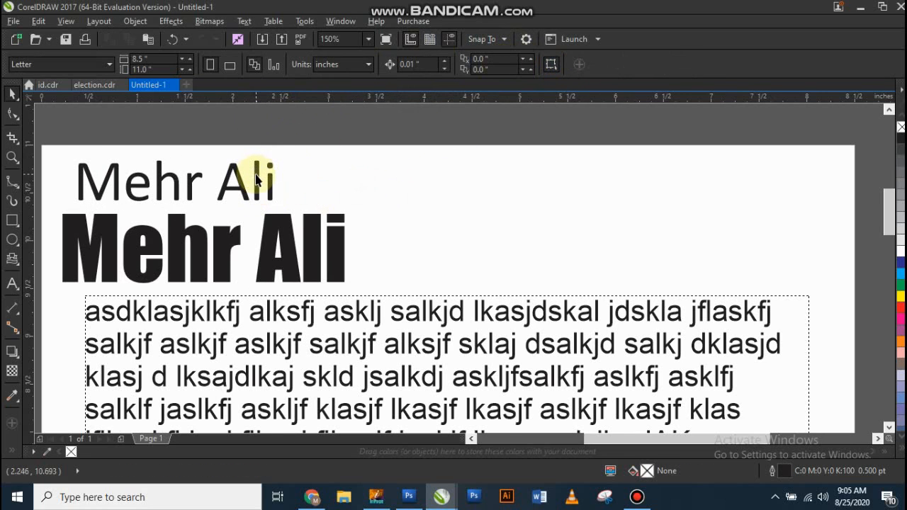
scroll(257, 179, "down", 3)
scroll(287, 237, "up", 2)
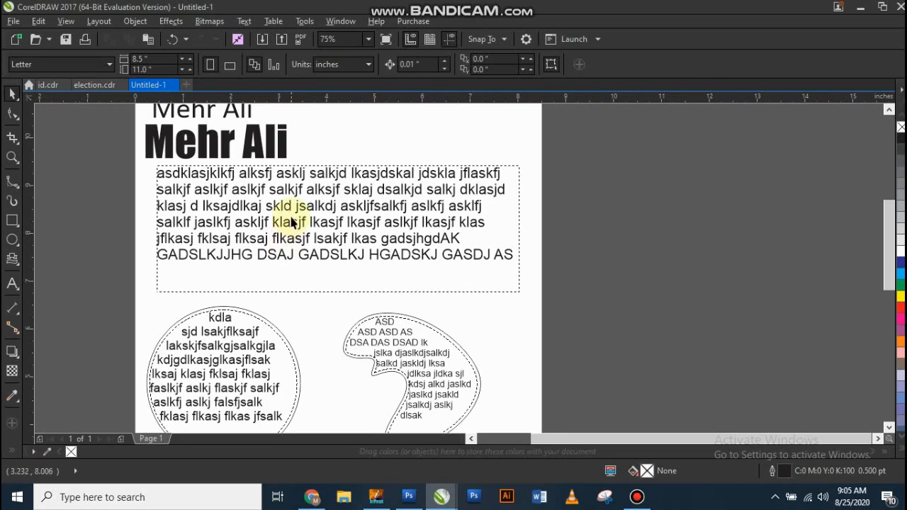
scroll(253, 186, "up", 1)
left_click(239, 180)
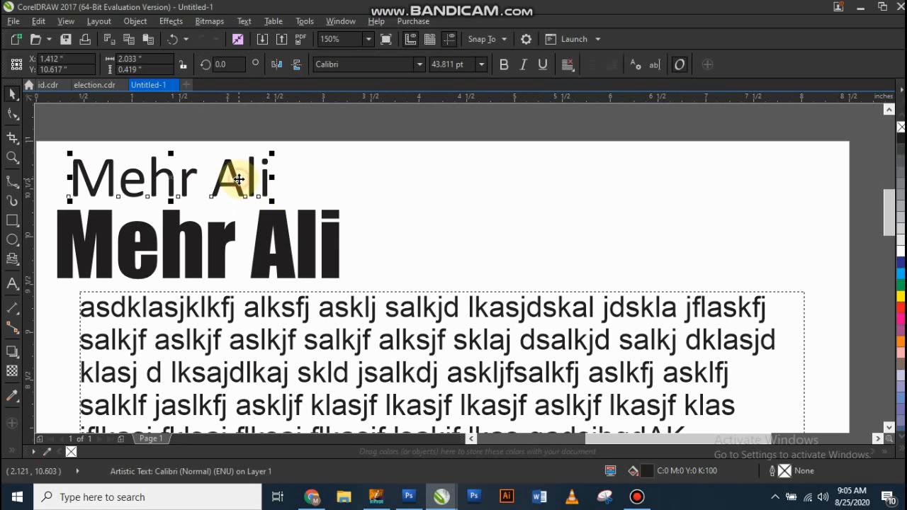
key("ctrl+b")
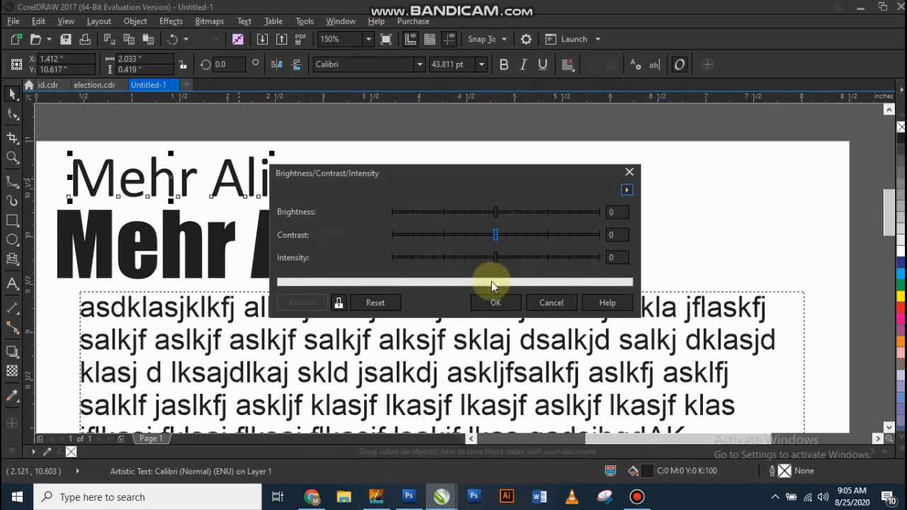
left_click(547, 301)
left_click(532, 229)
Step: Make the first line of the paragraph text bold through the word "jflaskfj", leaving out its initial letter
scroll(464, 205, "down", 1)
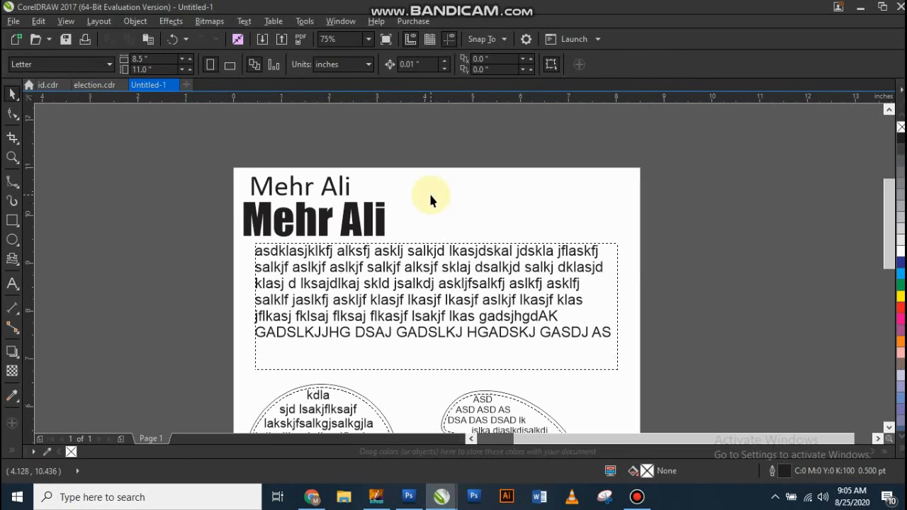
double_click(451, 316)
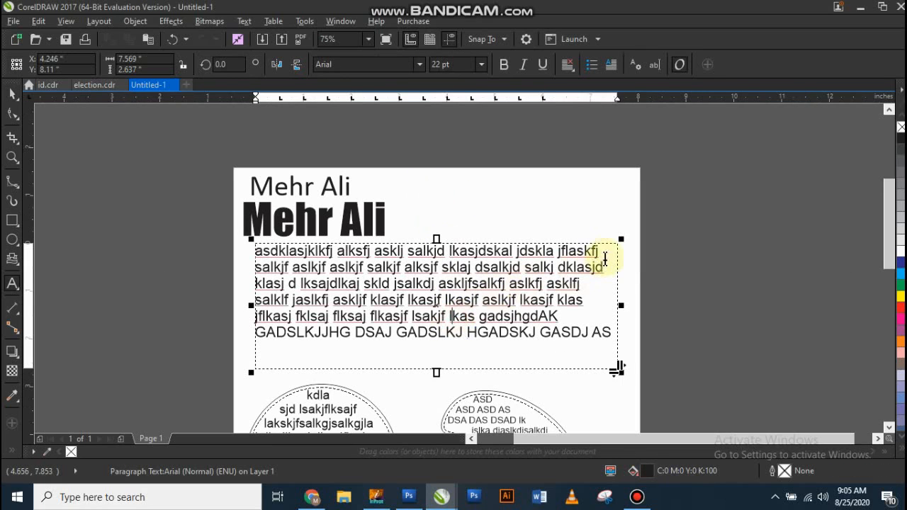
left_click_drag(605, 260, 262, 255)
key("ctrl+b")
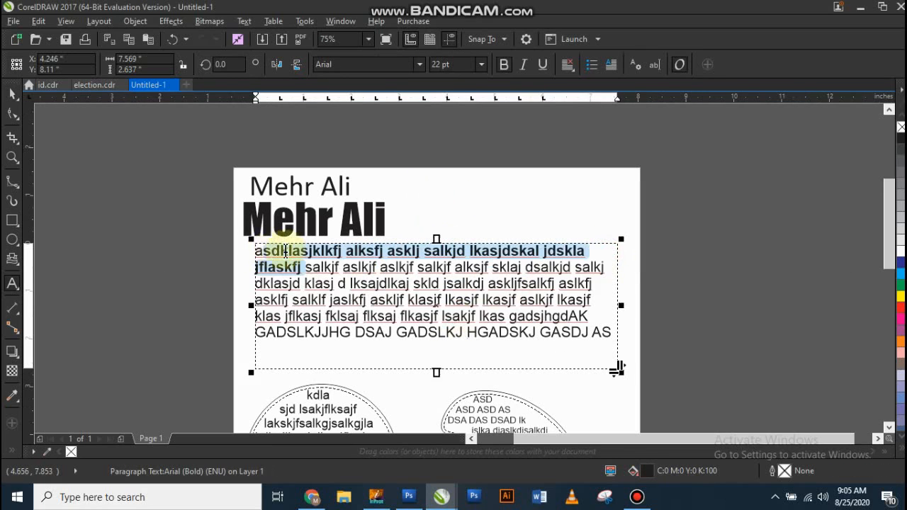
left_click(450, 213)
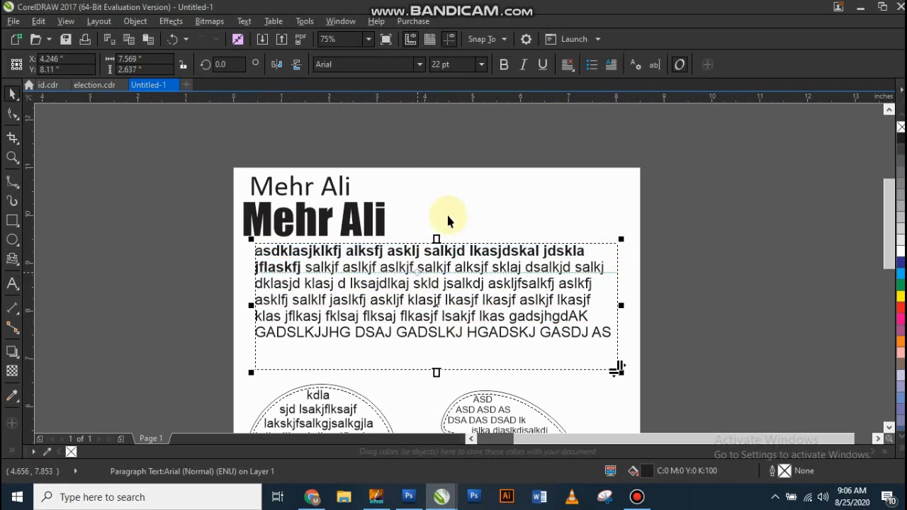
scroll(385, 266, "up", 2)
left_click(384, 268)
left_click(384, 273)
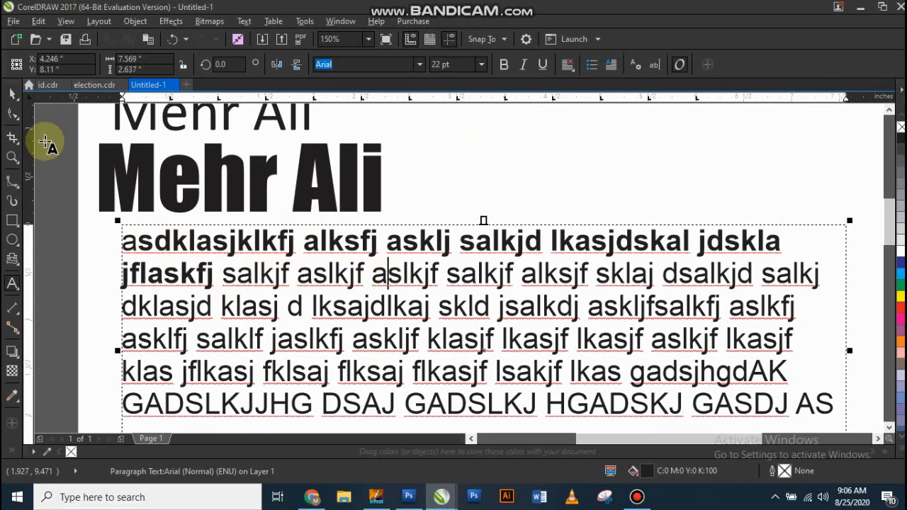
scroll(351, 365, "down", 2)
key("ctrl+space")
Step: Switch italic on and back off for the upper name heading in Calibri
left_click(344, 298)
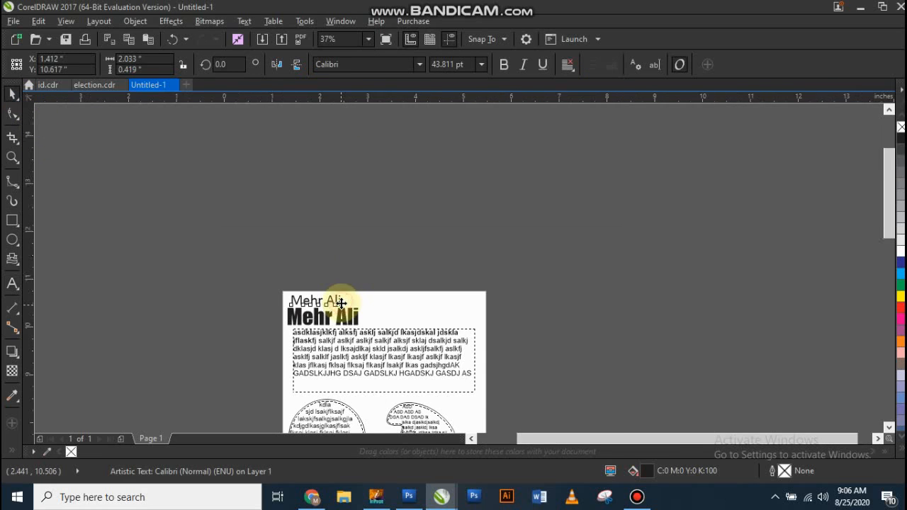
scroll(344, 297, "up", 2)
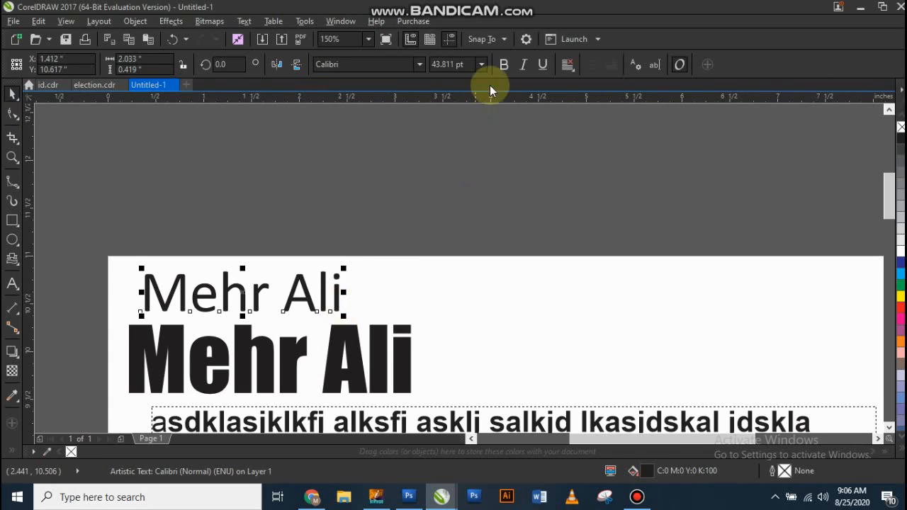
left_click(526, 65)
left_click(525, 66)
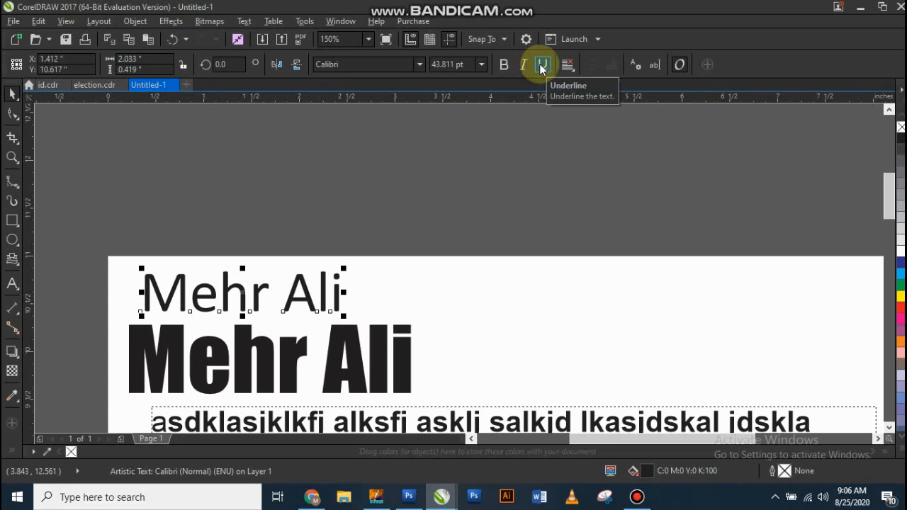
Step: Switch underline on and back off for the upper name heading, twice in a row
left_click(541, 66)
left_click(541, 65)
left_click(262, 277)
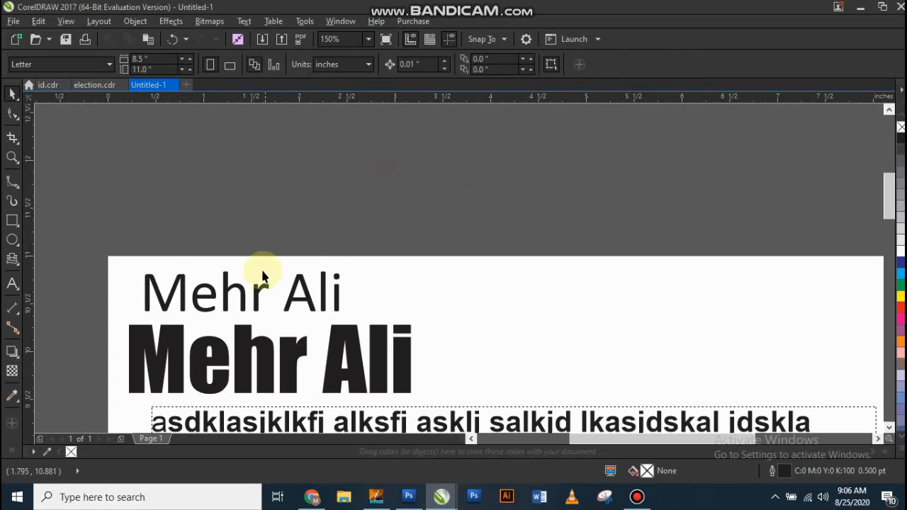
scroll(263, 276, "down", 2)
left_click_drag(333, 244, 124, 319)
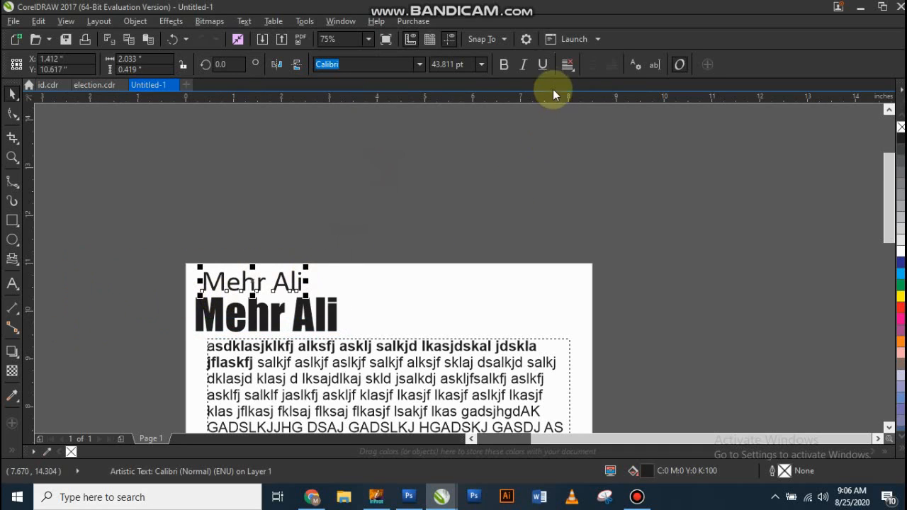
left_click(542, 65)
left_click_drag(458, 229, 160, 305)
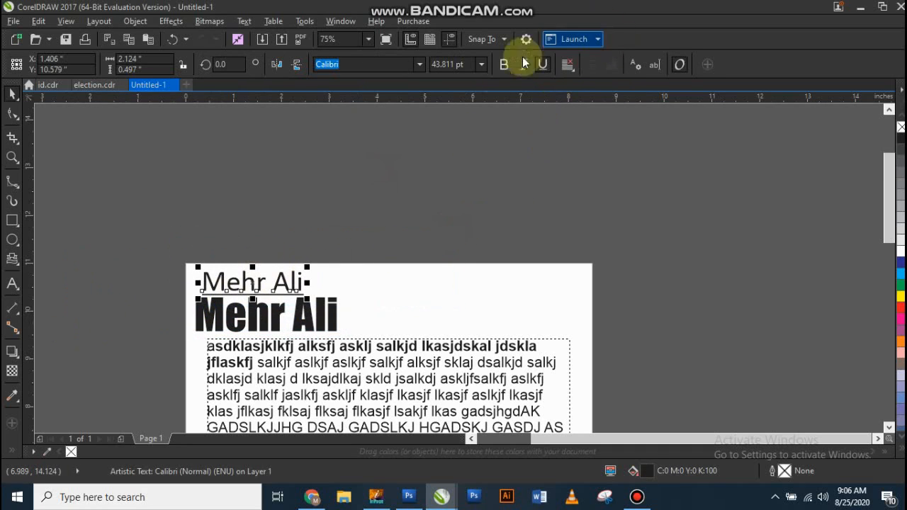
left_click(543, 65)
left_click(360, 192)
scroll(300, 137, "down", 4)
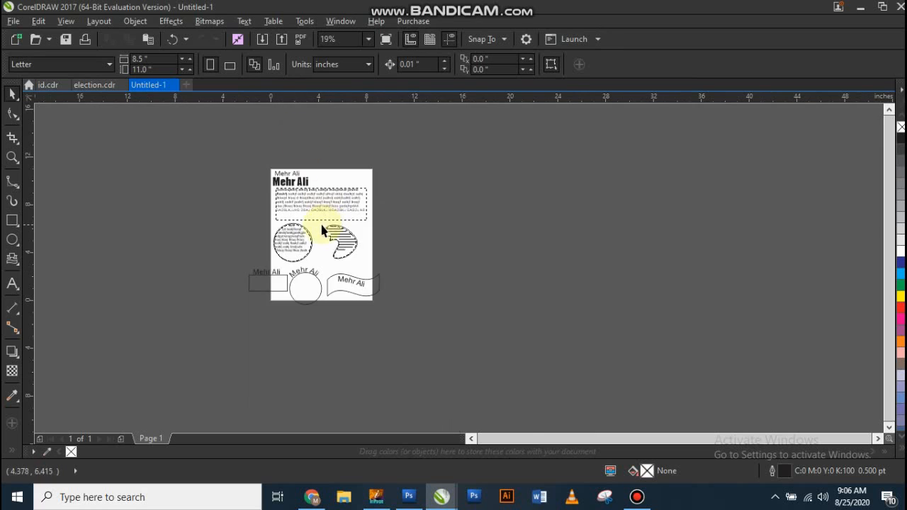
scroll(322, 231, "up", 6)
left_click(391, 261)
scroll(350, 326, "down", 4)
scroll(350, 248, "up", 2)
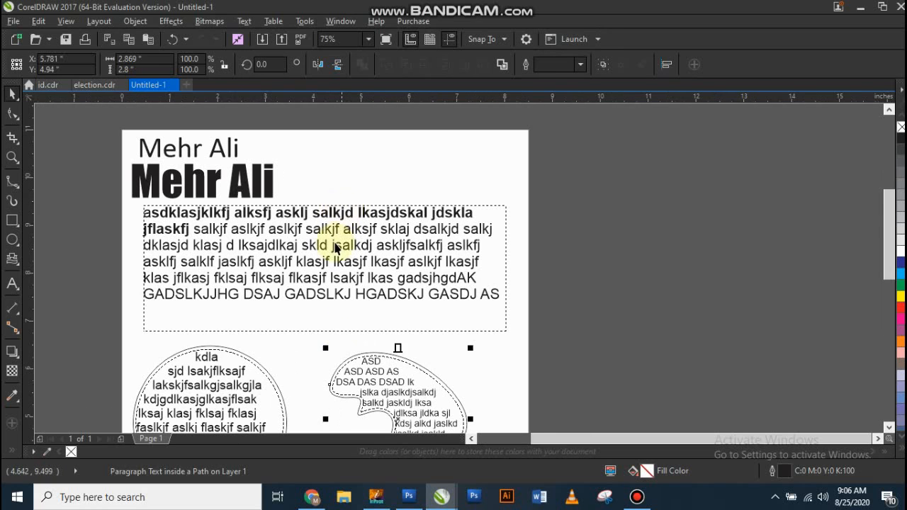
Step: Switch italic and underline on and back off for the paragraph passage from the end of line two's "salkjf" into line five's "lkas"
double_click(336, 248)
left_click(216, 228)
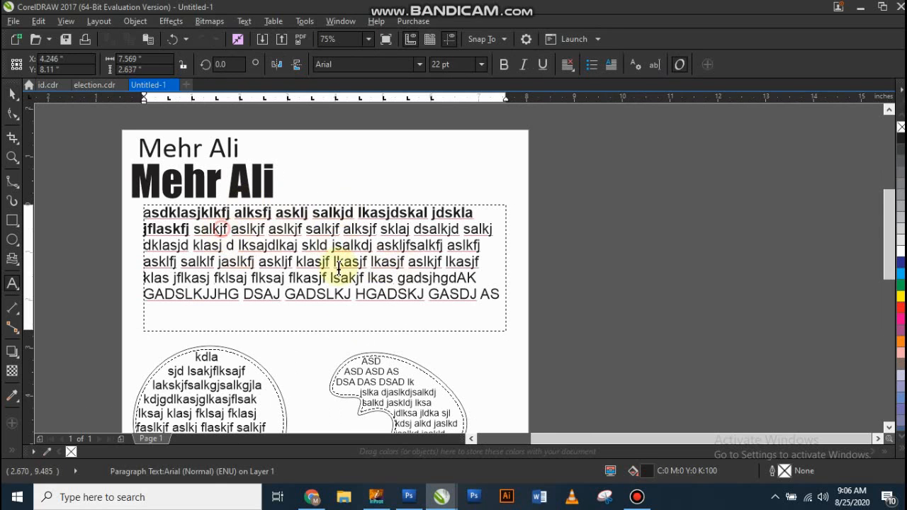
left_click_drag(339, 268, 381, 275)
key("ctrl+i")
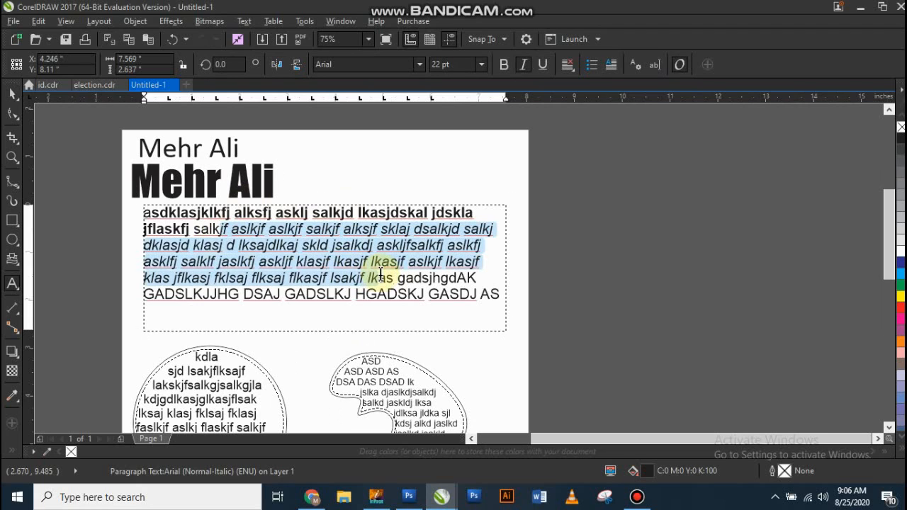
key("ctrl+u")
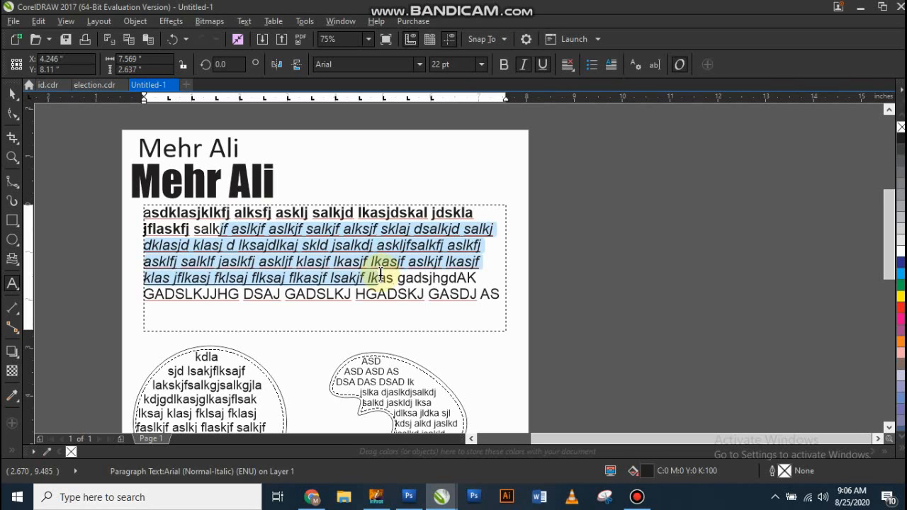
key("ctrl+i")
key("ctrl+u")
key("ctrl+space")
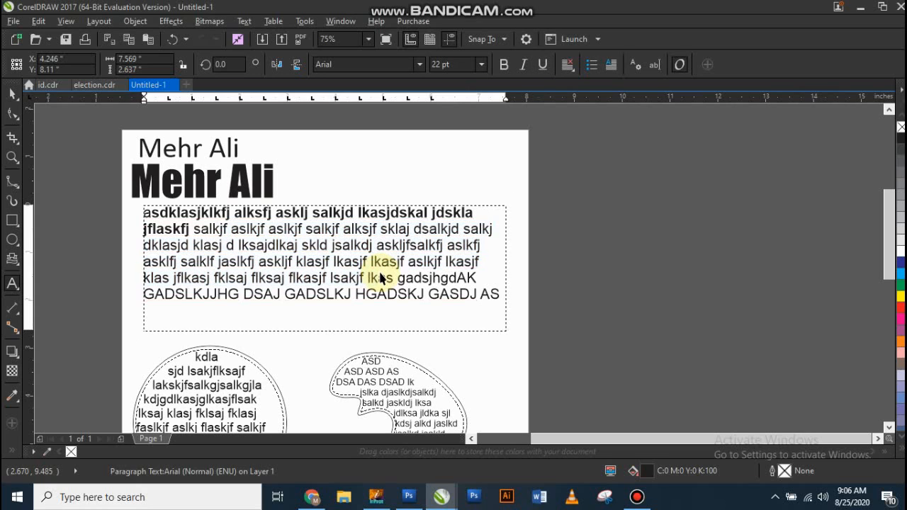
left_click(389, 171)
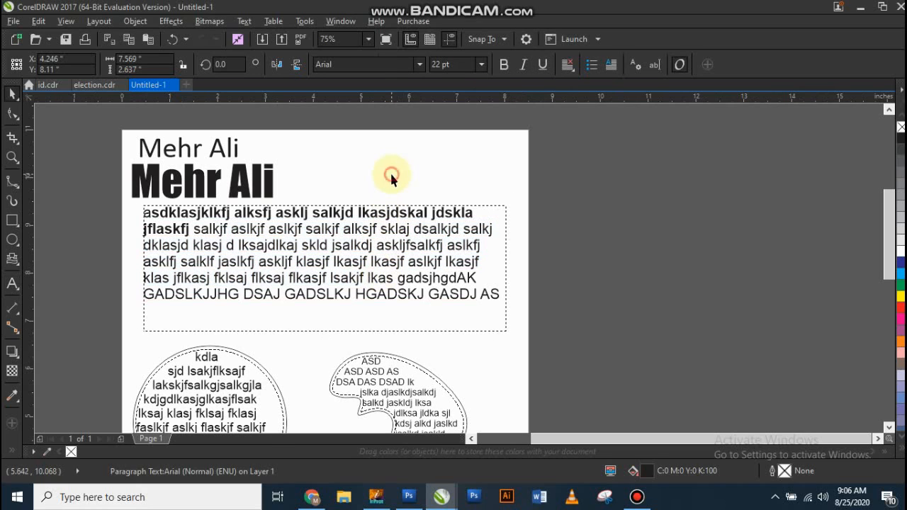
Step: Try left, right and center alignment in turn on the rectangular paragraph text frame
left_click(318, 247)
left_click(570, 67)
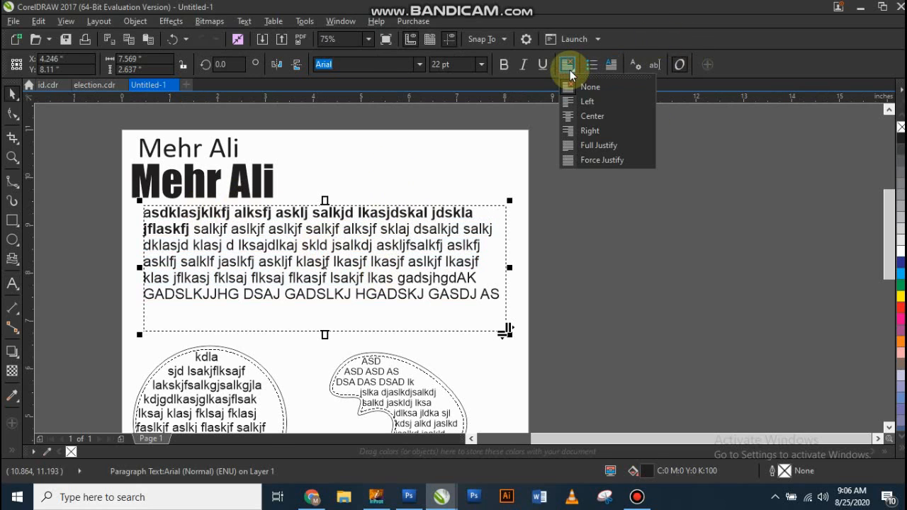
left_click(588, 102)
left_click(567, 64)
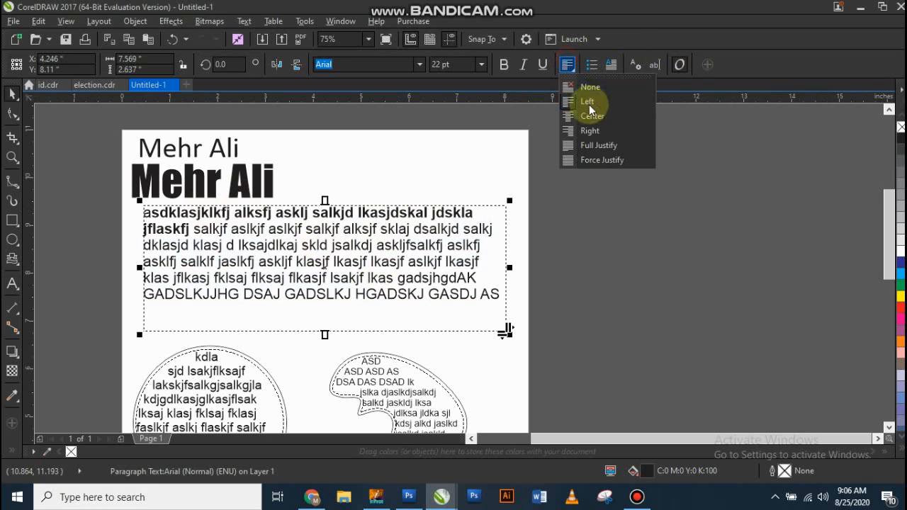
left_click(603, 131)
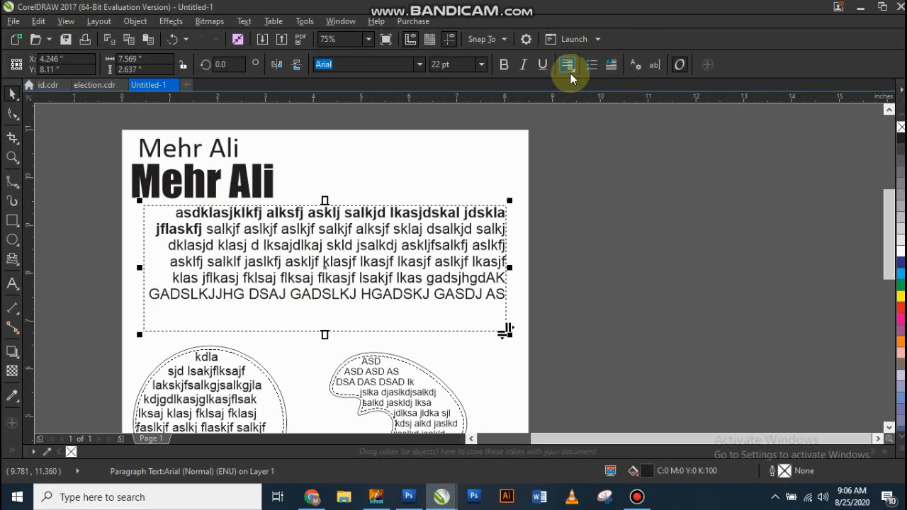
left_click(570, 71)
left_click(577, 116)
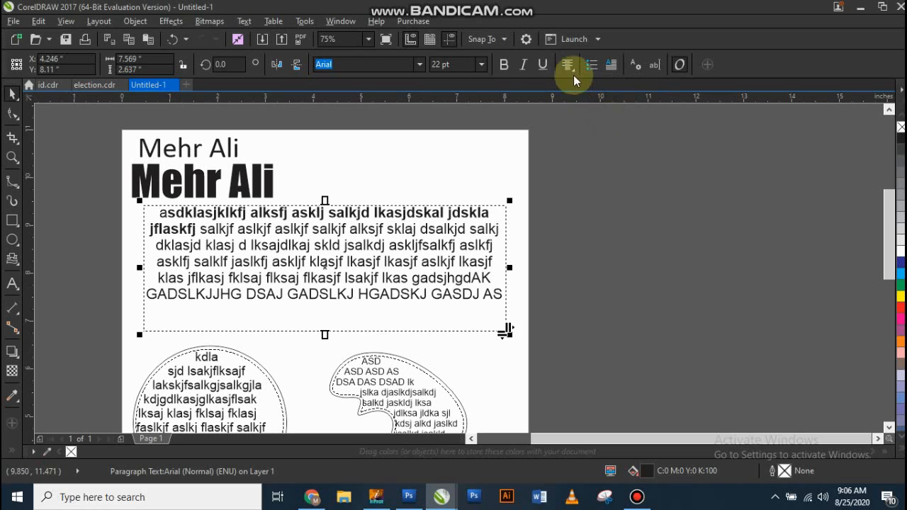
Step: Set the alignment of the rectangular paragraph text frame to Full Justify
left_click(570, 71)
left_click(594, 145)
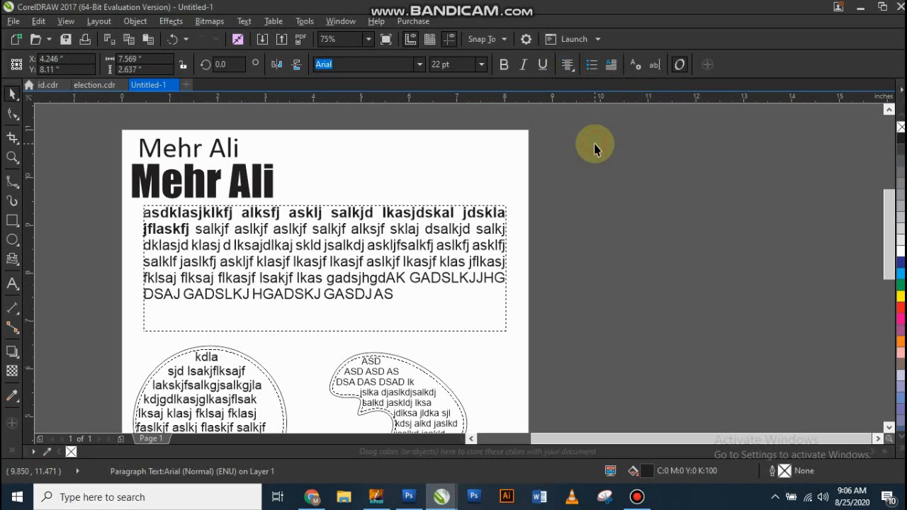
left_click(595, 195)
Step: Move the upper Calibri name heading off the page into the empty area on its right
scroll(275, 173, "down", 2)
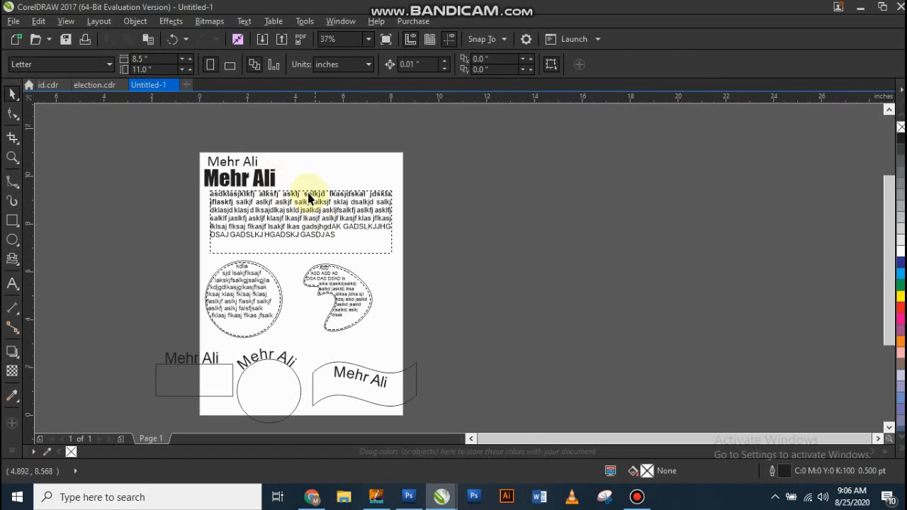
left_click_drag(243, 160, 455, 177)
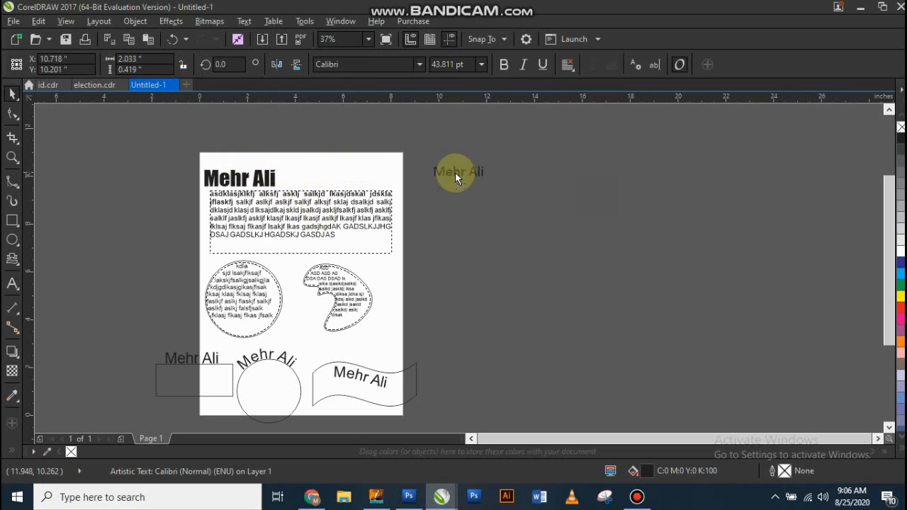
scroll(455, 175, "up", 2)
left_click(493, 182)
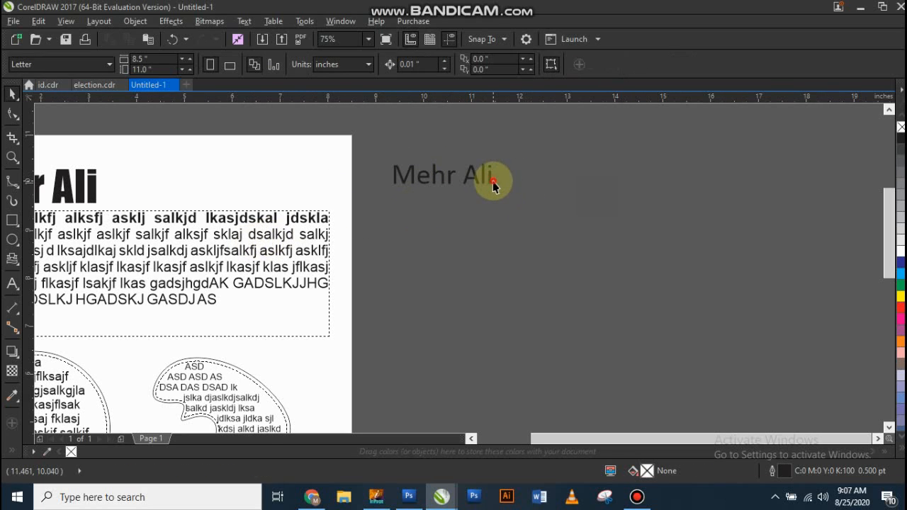
Step: Duplicate the Calibri name heading below itself and replace the copy's text with five lines of filler text starting with "sadsavasv sav sa vsa vas"
left_click_drag(478, 179, 460, 253)
right_click(459, 252)
key("F8")
key("ctrl+a")
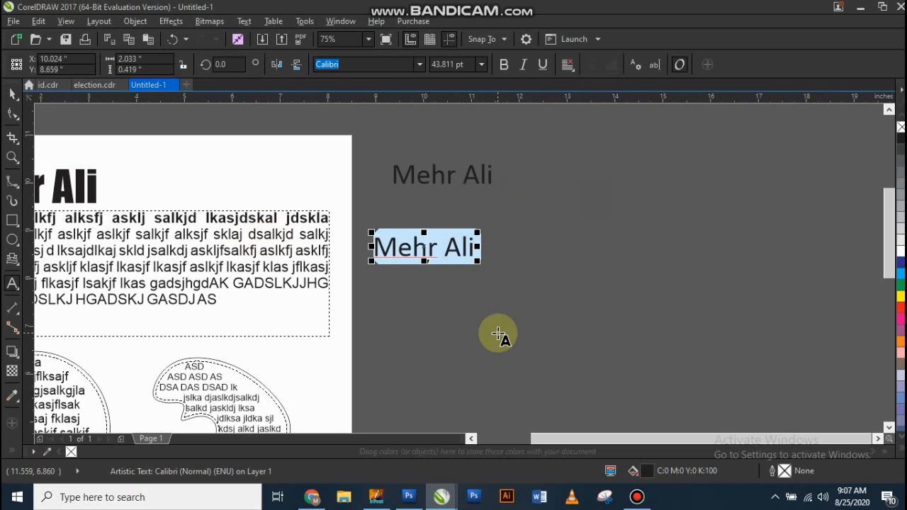
type("sadsavasv sav sa vsa vas v asv sa vsa v")
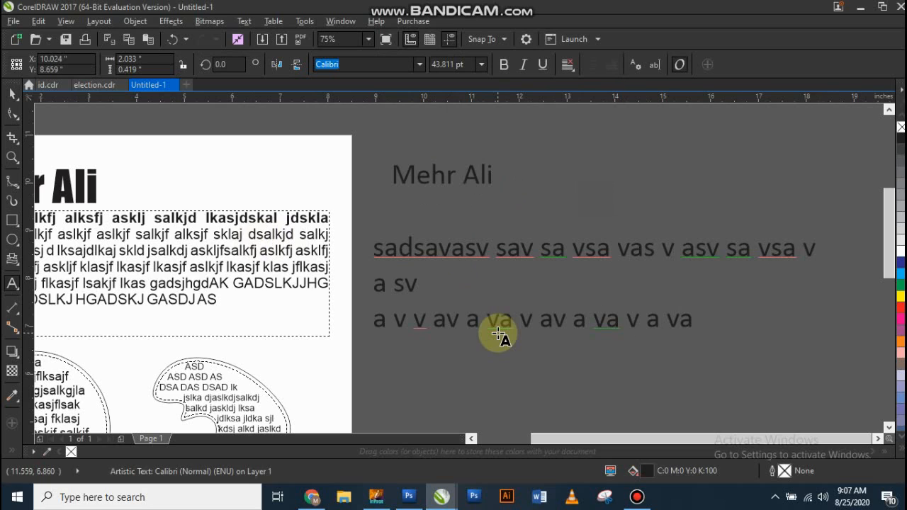
type(" a sv a v v av a va v av a va v a vas vsa vas  v as vsa vsavdsahfdaj")
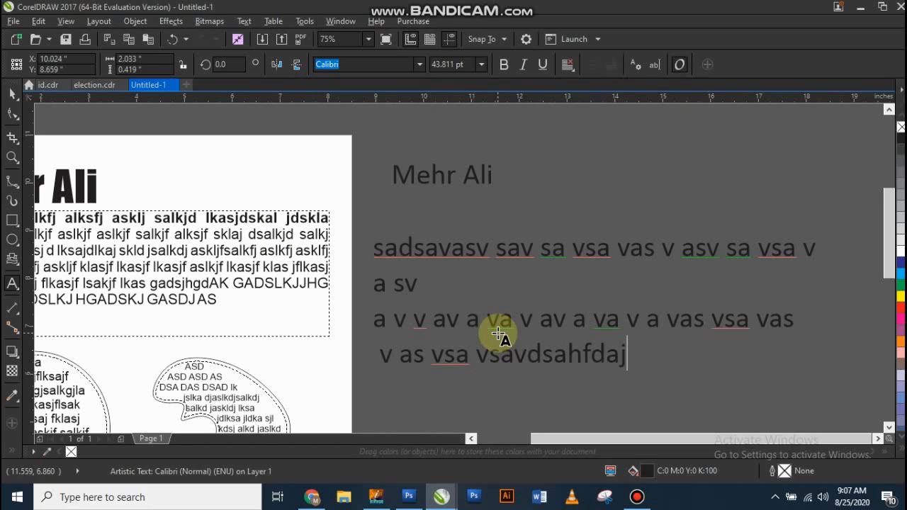
type("sgjahadg agd ")
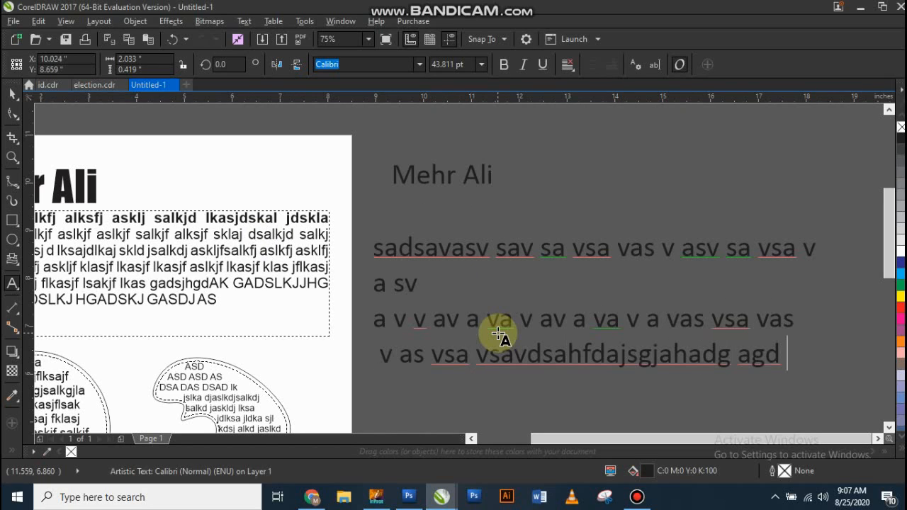
type("a sa kldfjsalkdjas lkdjsal kdjsalk djask")
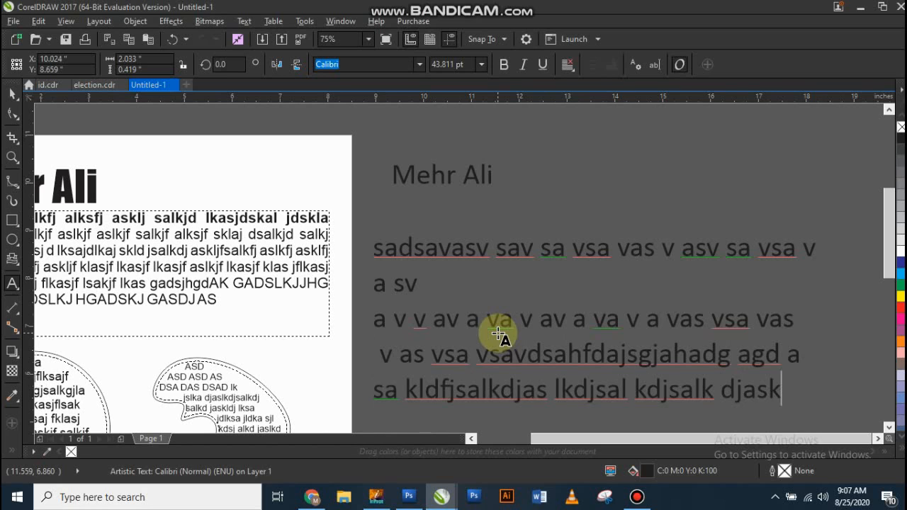
Step: Delete the short second line "a sv" from the filler text so that no gap remains between the lines
left_click_drag(479, 311, 388, 289)
left_click_drag(445, 278, 356, 289)
key("BackSpace")
key("BackSpace")
key("BackSpace")
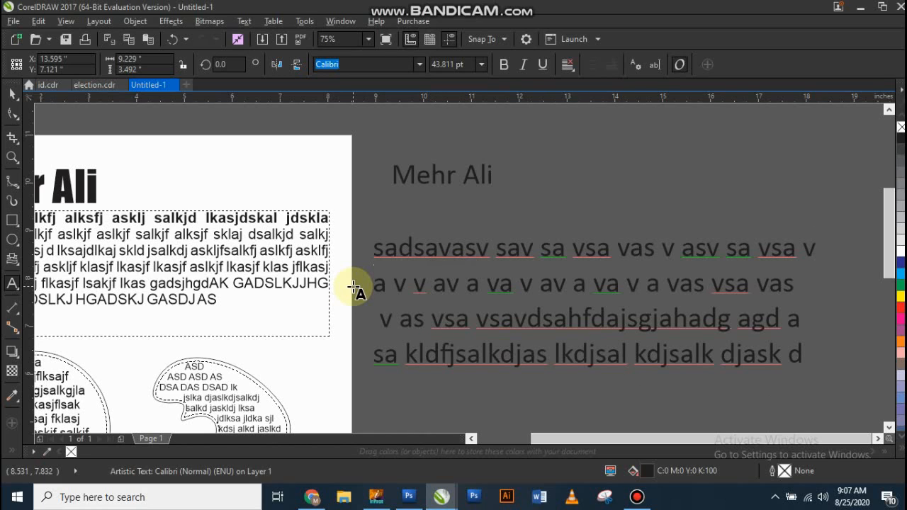
key("ctrl+space")
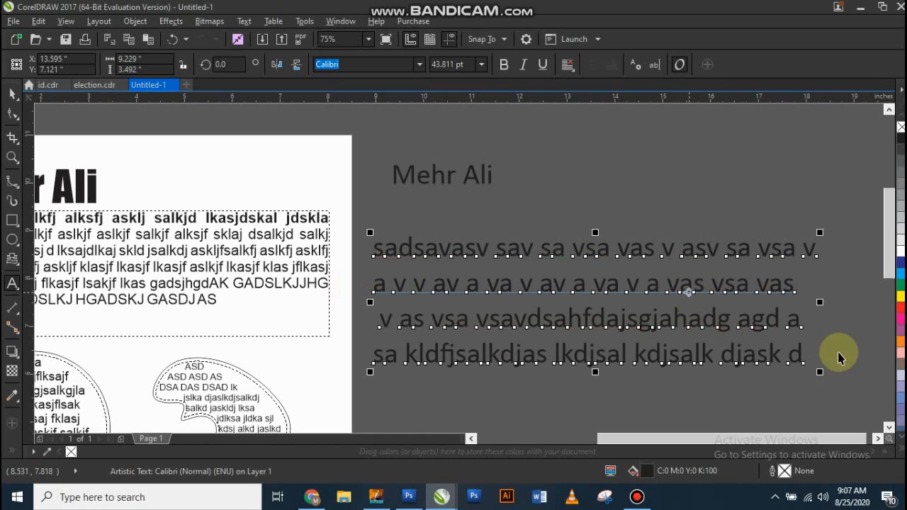
Step: Scale the filler text block down to about 71.6% and set its alignment to Full Justify
left_click_drag(823, 375, 689, 333)
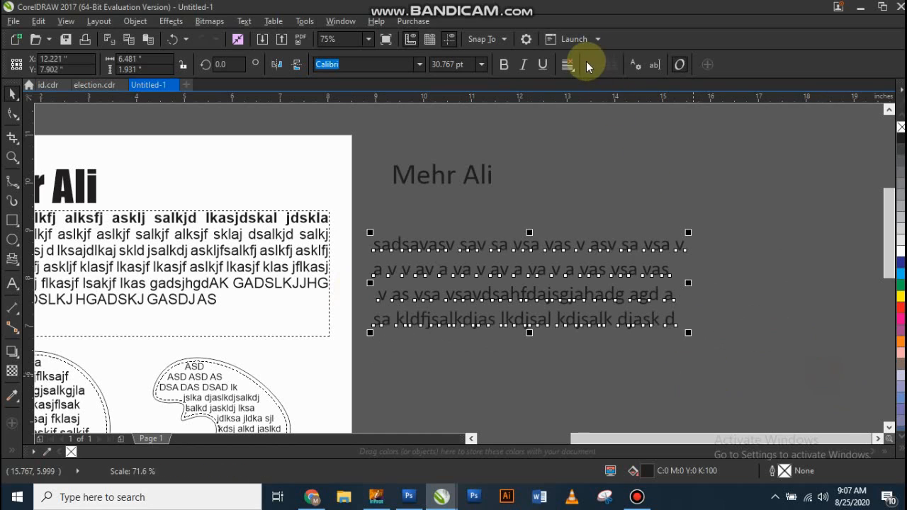
left_click(568, 64)
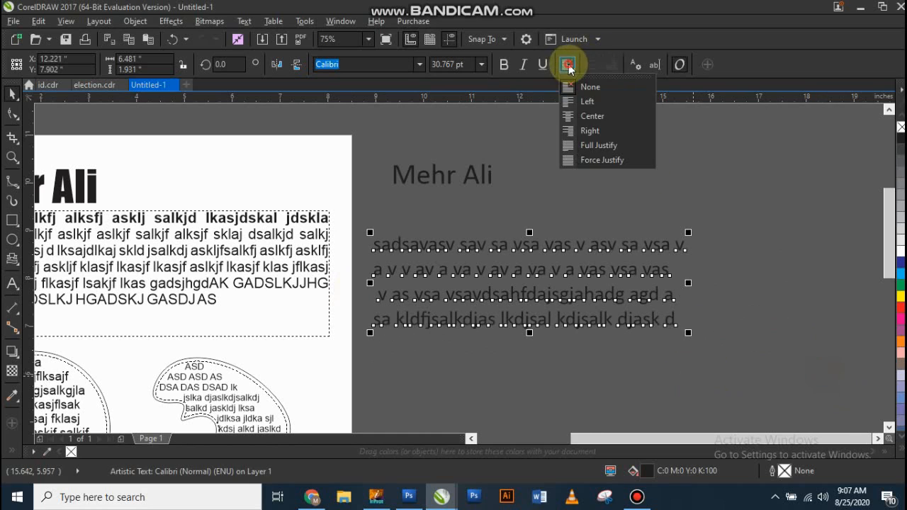
left_click(609, 144)
left_click(521, 166)
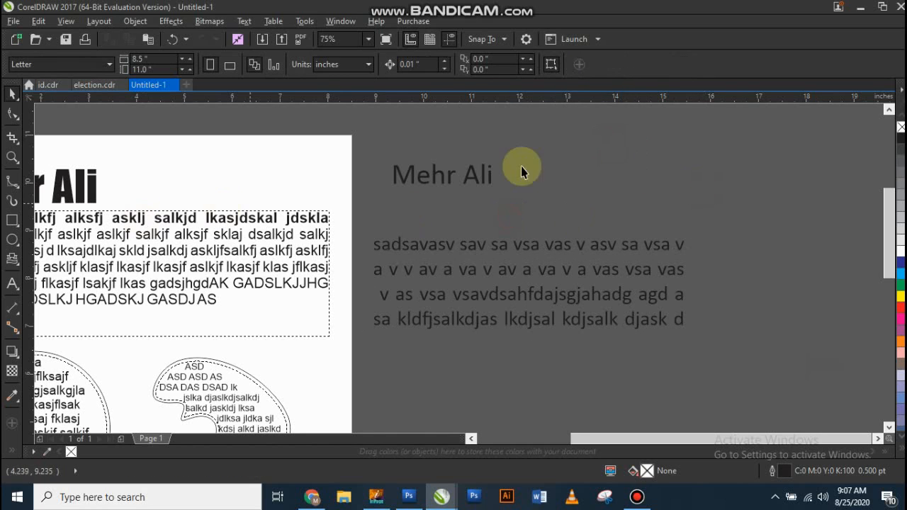
Step: Move the Calibri name heading below the filler text block and add two more first names on separate lines beneath it
scroll(468, 170, "down", 2)
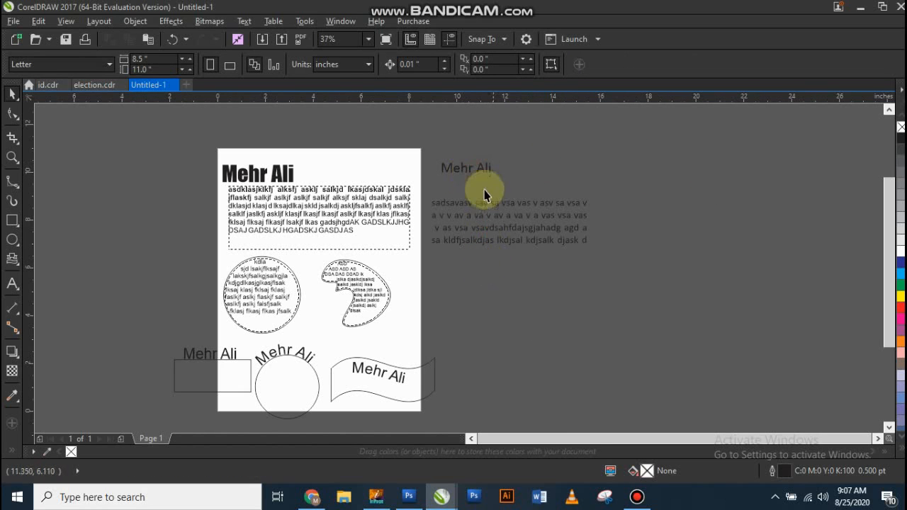
left_click_drag(482, 168, 495, 261)
scroll(498, 264, "up", 2)
double_click(498, 264)
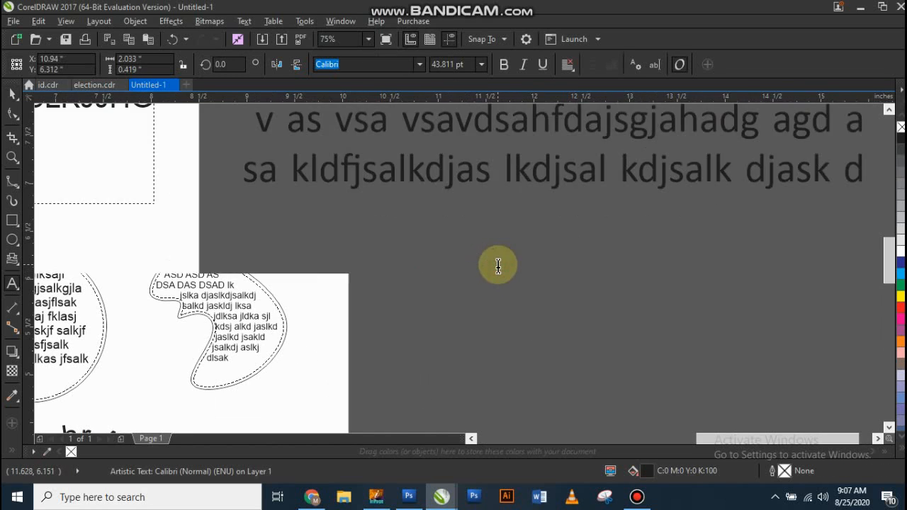
key("Return")
type("Umair")
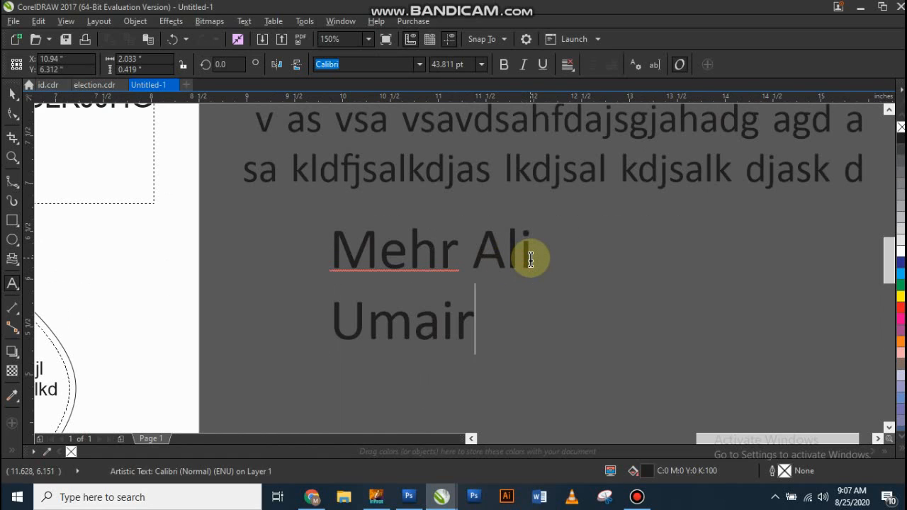
key("Return")
type("ZUbair")
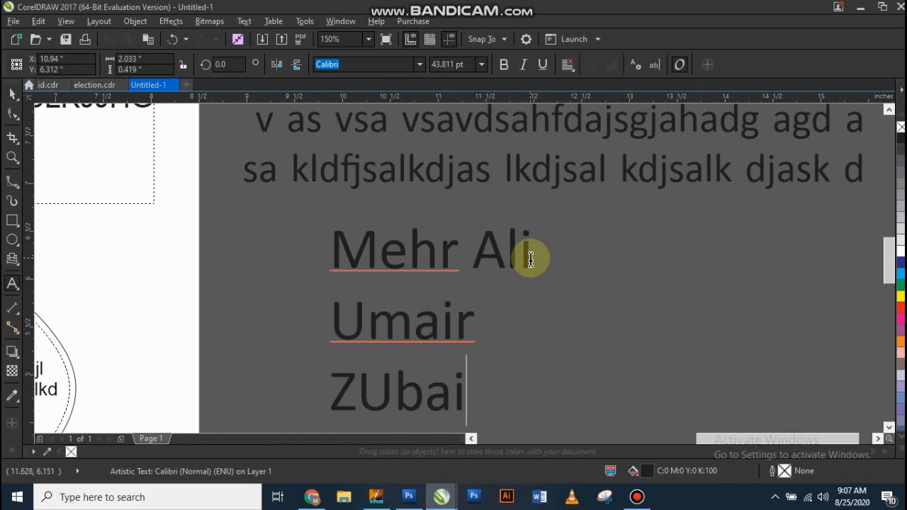
key("ctrl+space")
Step: Try Right, Center, Left, Full Justify and Force Justify alignment in turn on the three-line name text
left_click(568, 64)
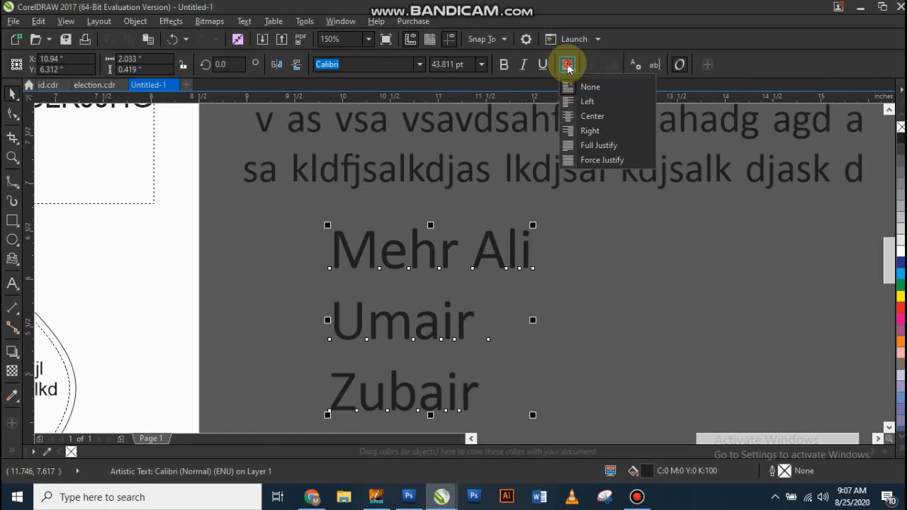
left_click(607, 132)
left_click(568, 64)
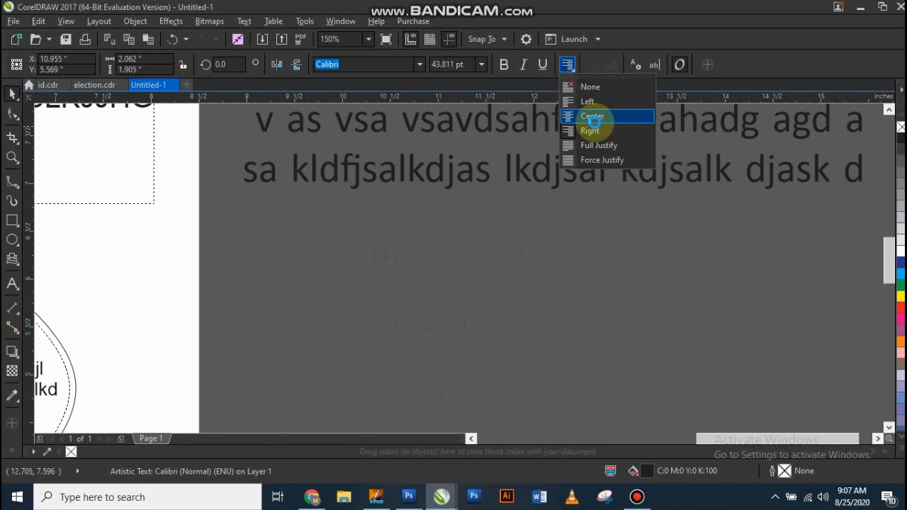
left_click(592, 117)
left_click(568, 65)
left_click(587, 101)
left_click(567, 64)
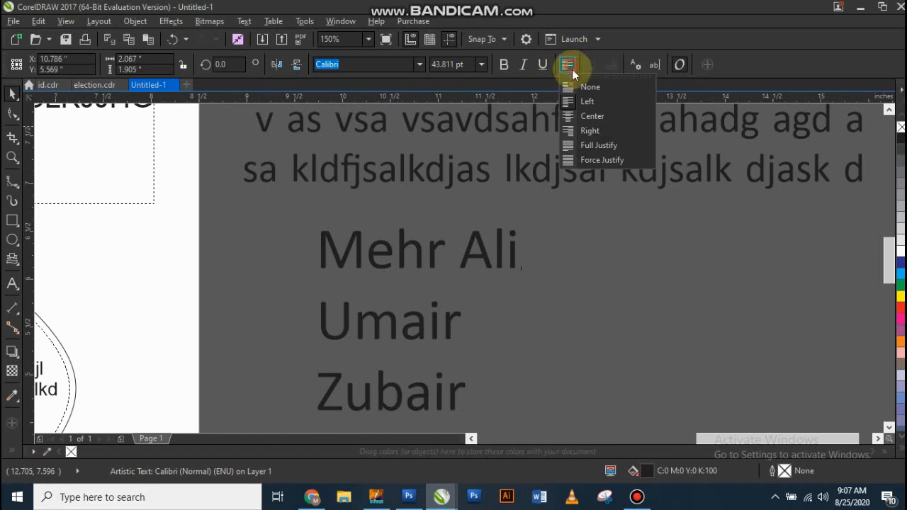
left_click(601, 145)
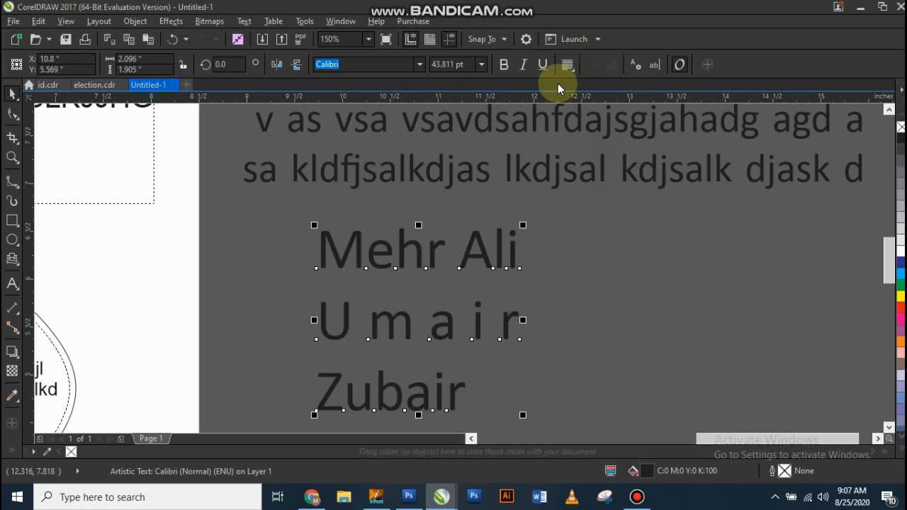
left_click(567, 65)
left_click(604, 161)
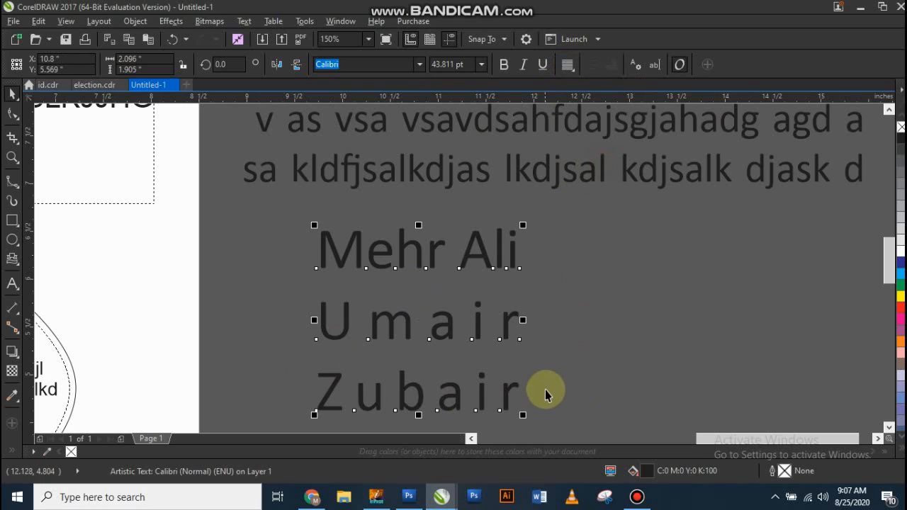
Step: Set the alignment of the three-line name text to Full Justify and deselect it
left_click(570, 64)
left_click(588, 147)
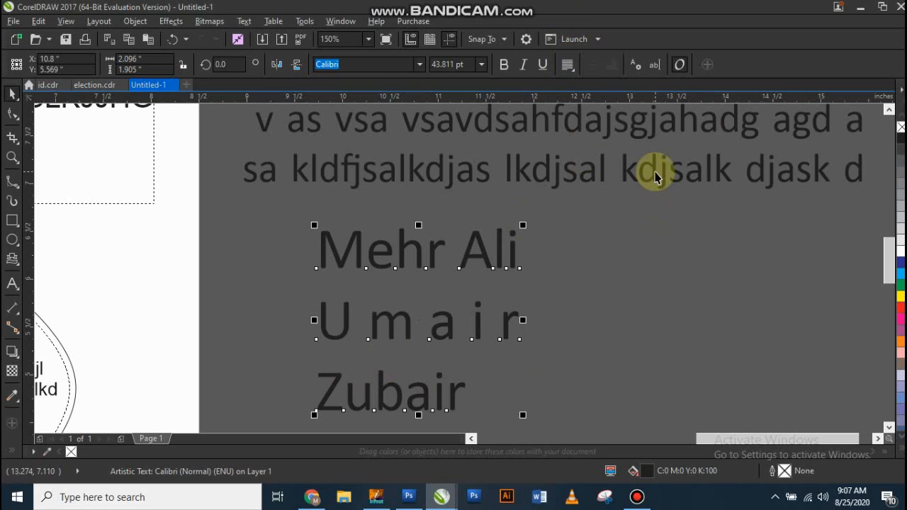
left_click(544, 306)
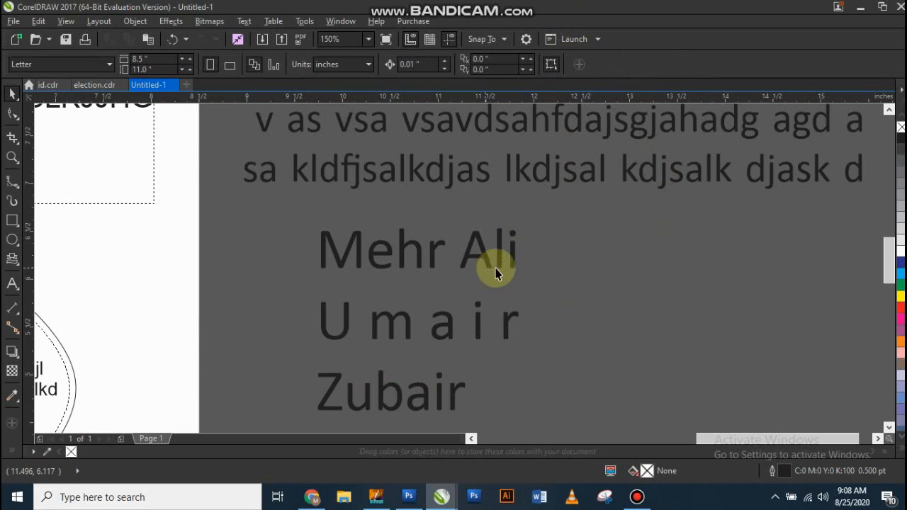
scroll(496, 275, "down", 5)
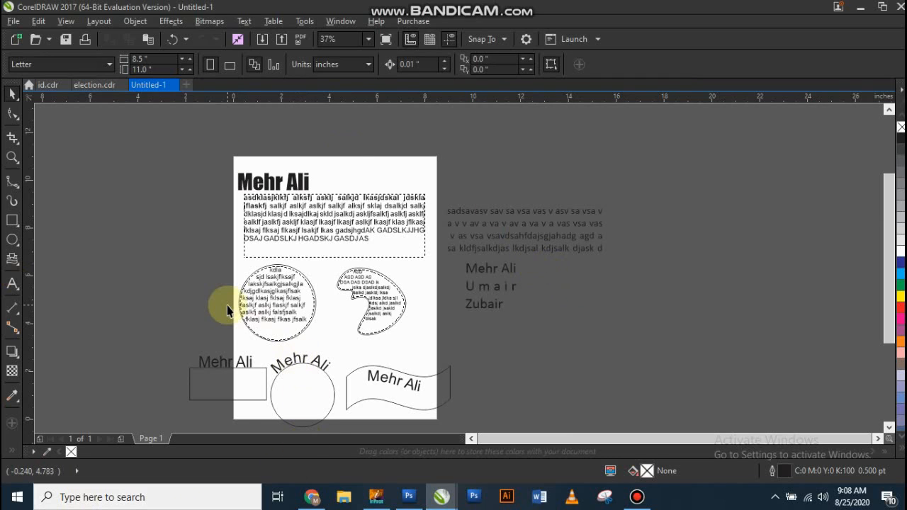
key("F6")
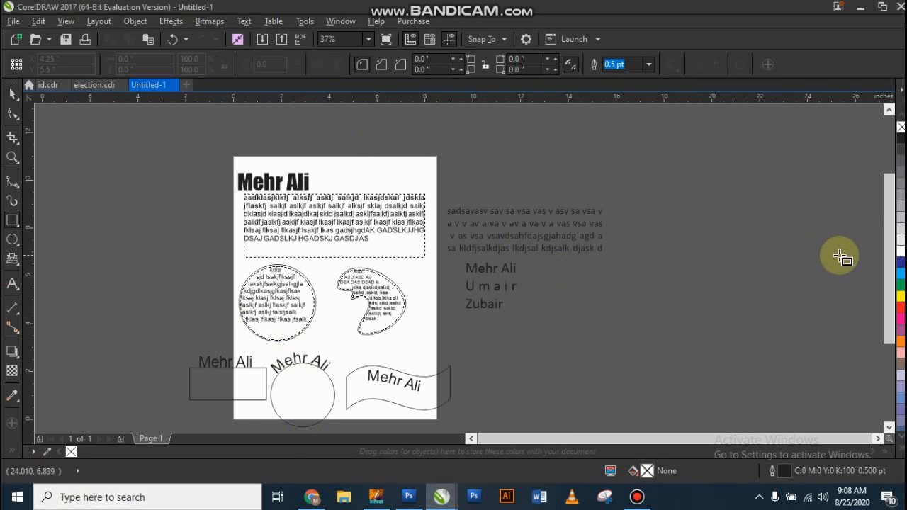
left_click(12, 98)
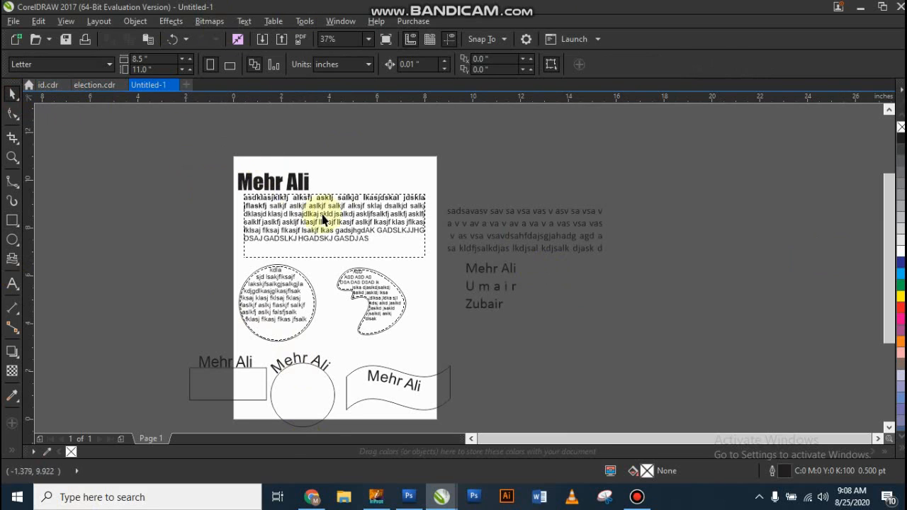